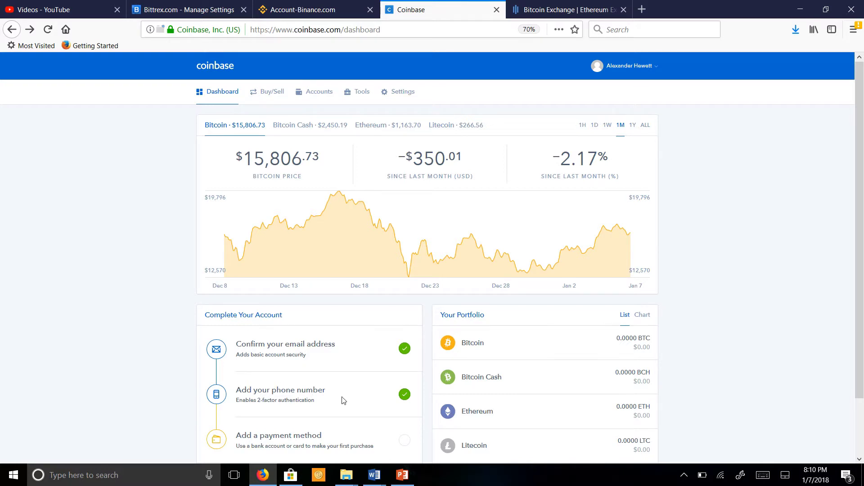
Open Coinbase's Buy/Sell page, which asks for a payment method.
{"action": "scroll", "coordinate": [252, 403], "scroll_direction": "down", "scroll_amount": 2}
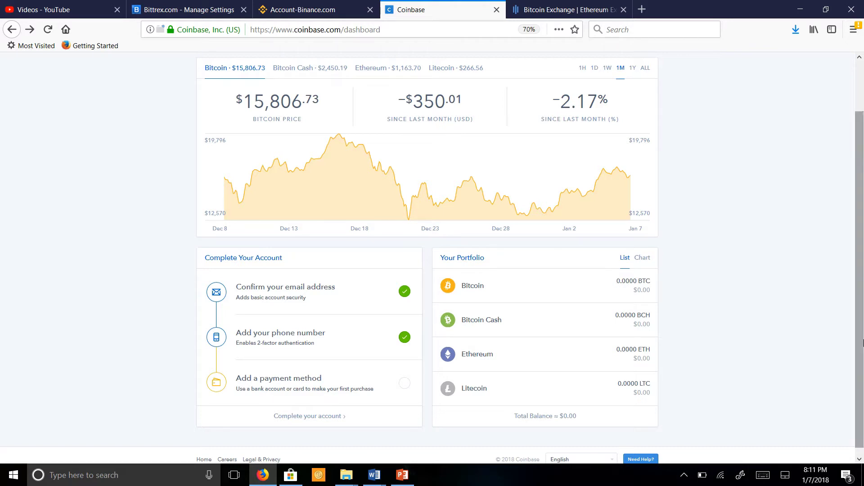
{"action": "scroll", "coordinate": [849, 293], "scroll_direction": "up", "scroll_amount": 2}
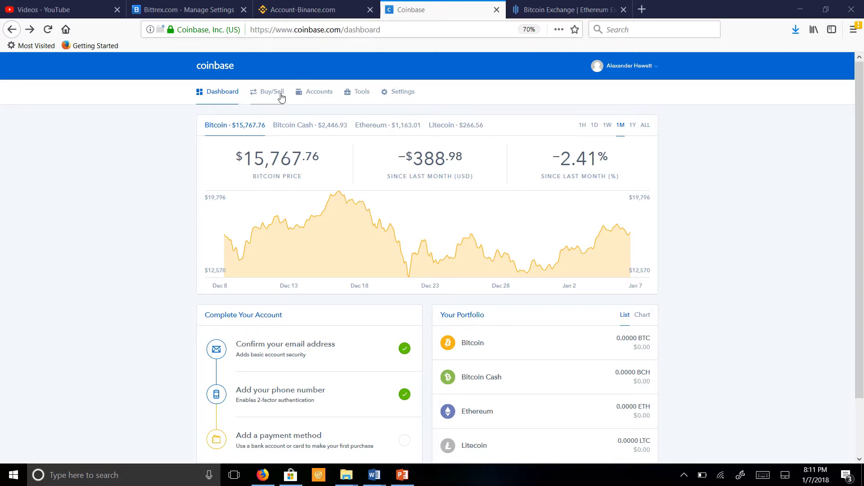
{"action": "left_click", "coordinate": [265, 102]}
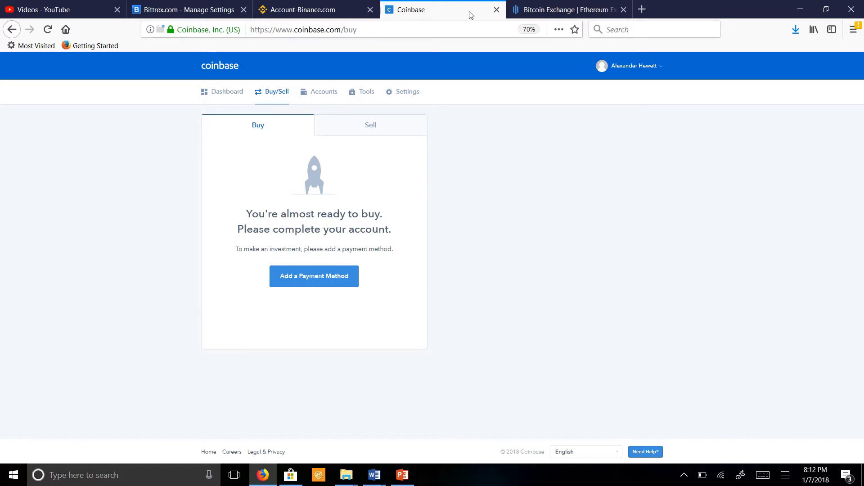
Go back and forth between the Coinbase buy page and GDAX, ending on the GDAX homepage.
{"action": "left_click", "coordinate": [571, 8]}
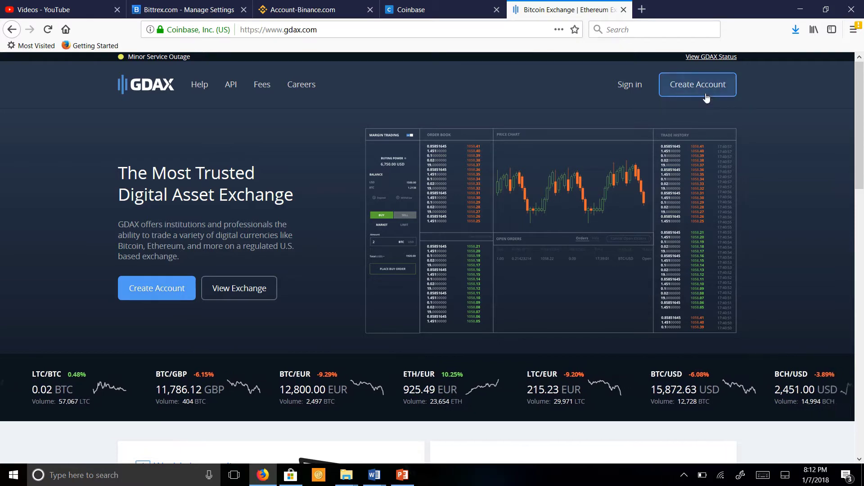
{"action": "left_click", "coordinate": [446, 9]}
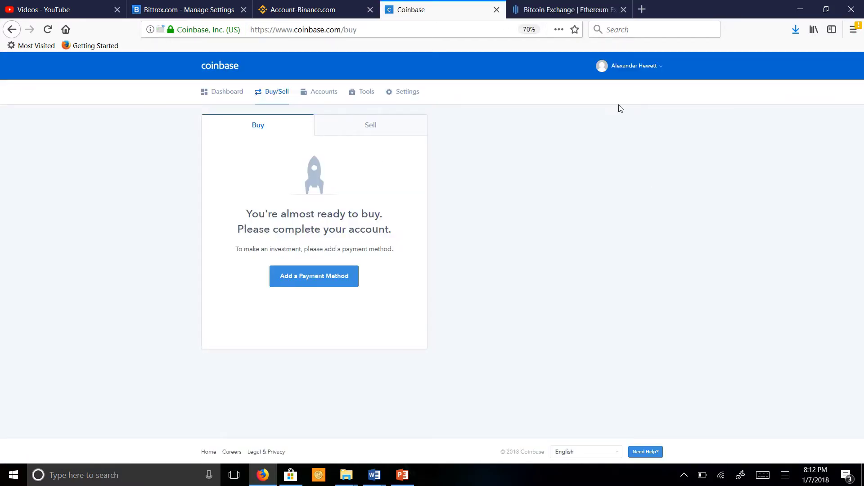
{"action": "left_click", "coordinate": [589, 4]}
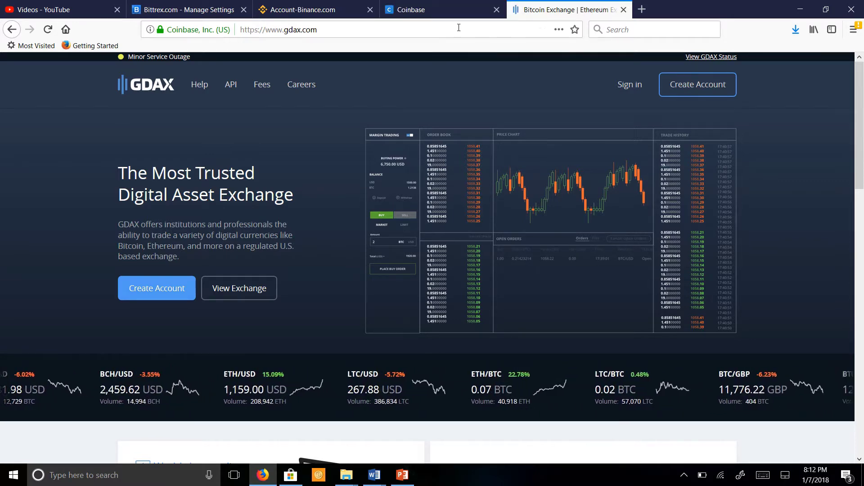
{"action": "key", "text": "ctrl+Page_Up"}
{"action": "left_click", "coordinate": [549, 6]}
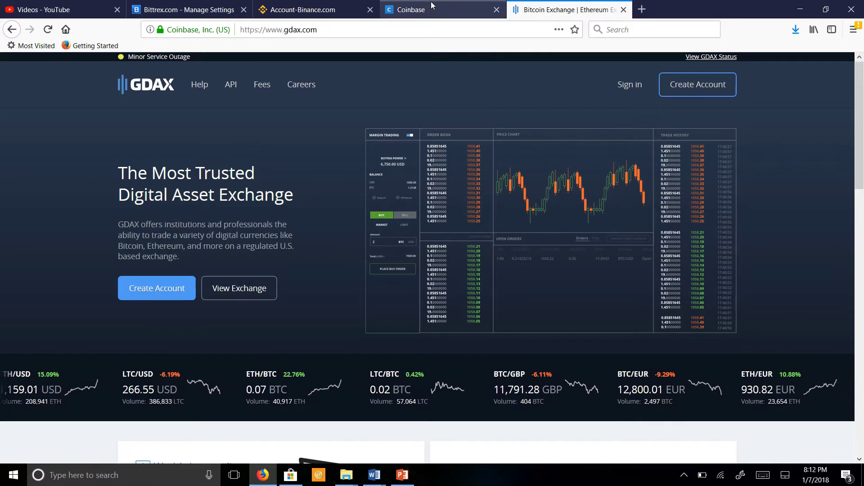
{"action": "left_click", "coordinate": [410, 9]}
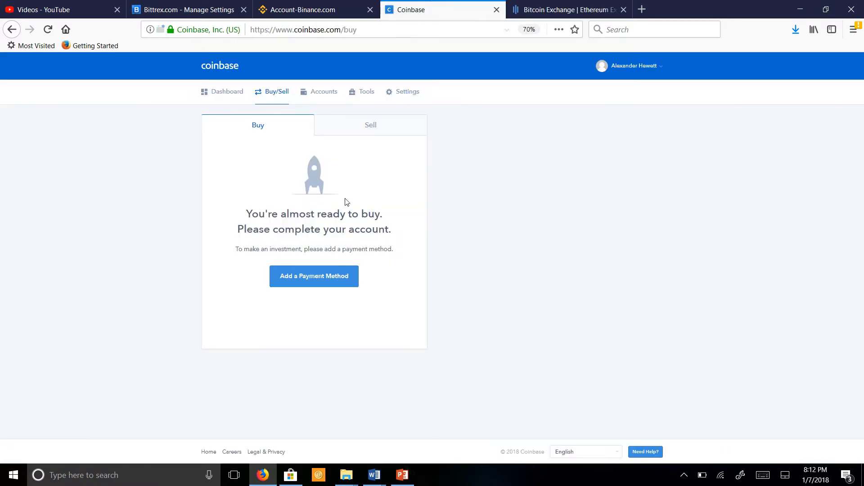
{"action": "left_click", "coordinate": [550, 9]}
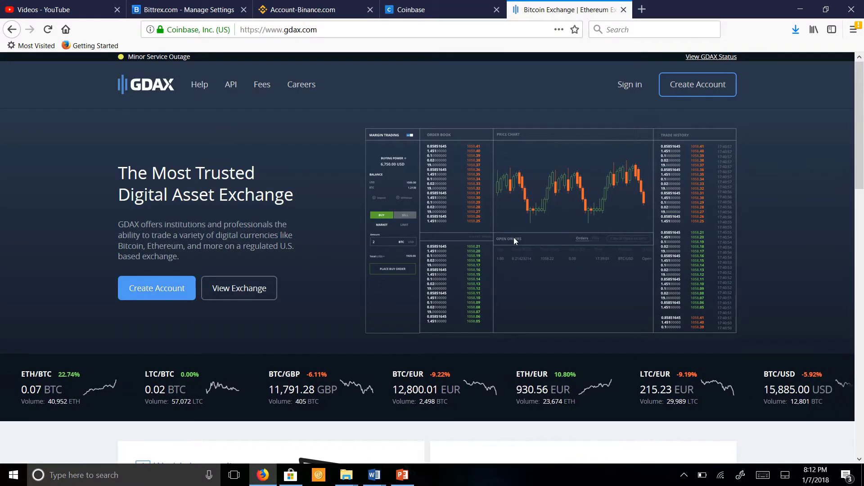
Start the GDAX sign-in, briefly checking the Coinbase account menu.
{"action": "left_click", "coordinate": [625, 88]}
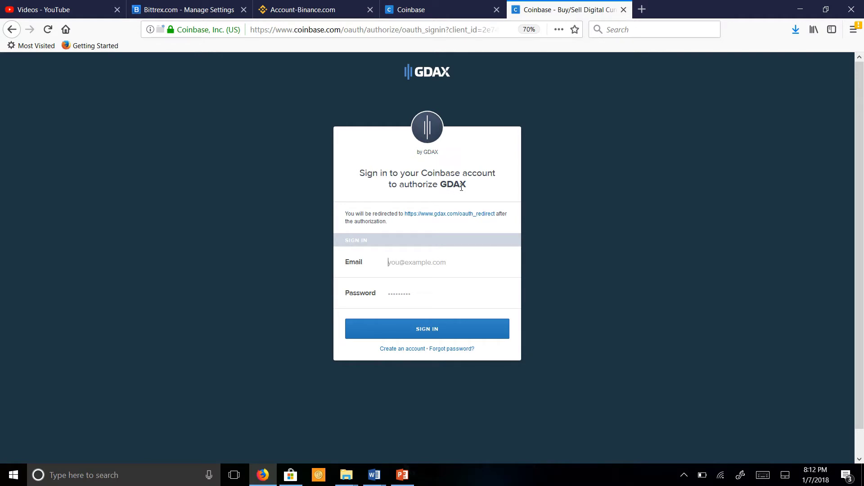
{"action": "left_click", "coordinate": [450, 10]}
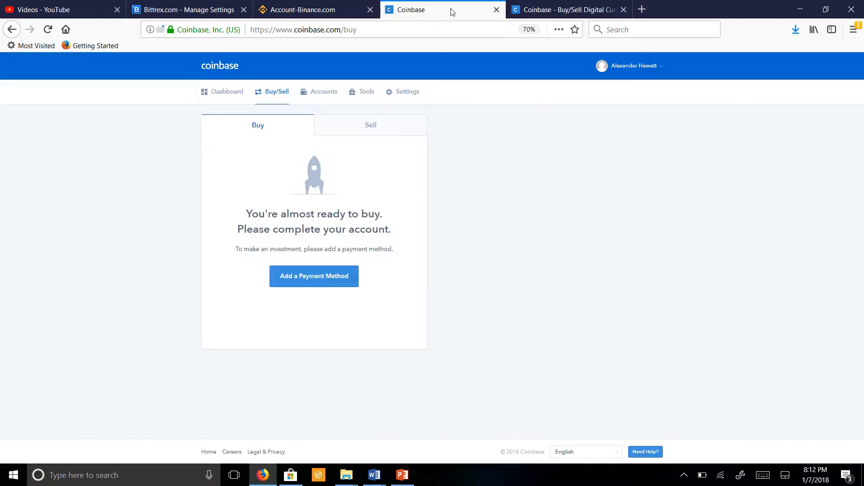
{"action": "left_click", "coordinate": [637, 66]}
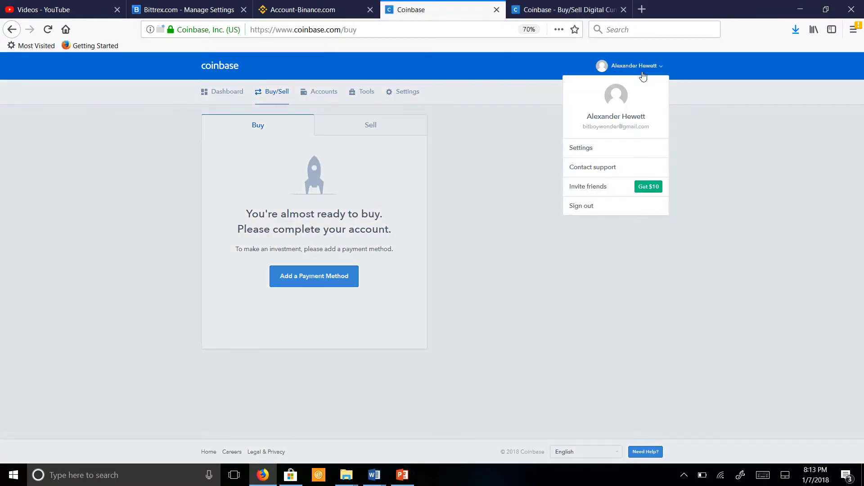
{"action": "left_click", "coordinate": [581, 7]}
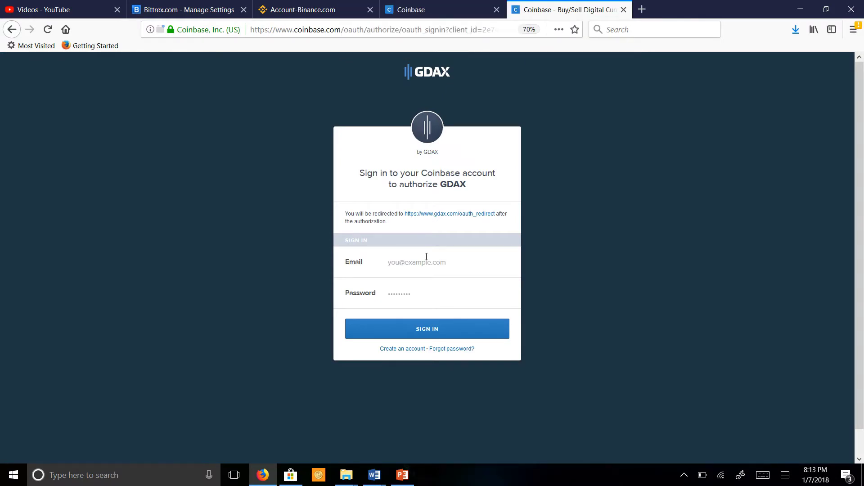
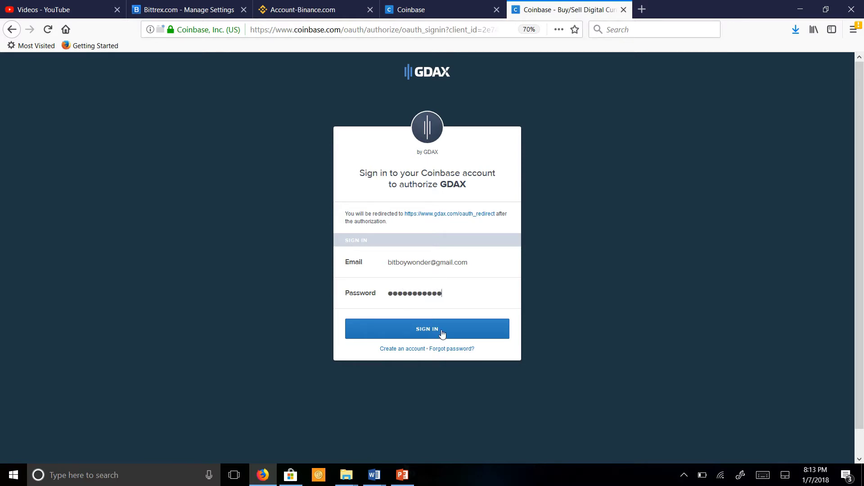
Sign in with the Coinbase email and password, then enter the 2-step verification code.
{"action": "left_click", "coordinate": [442, 335]}
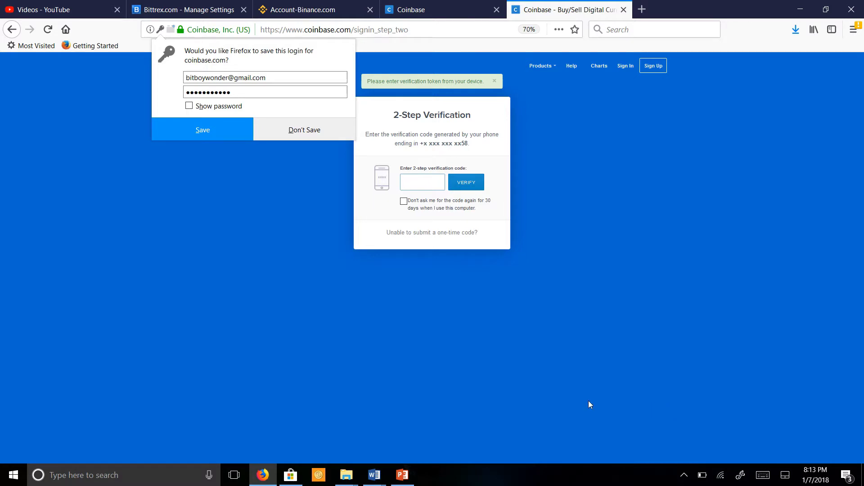
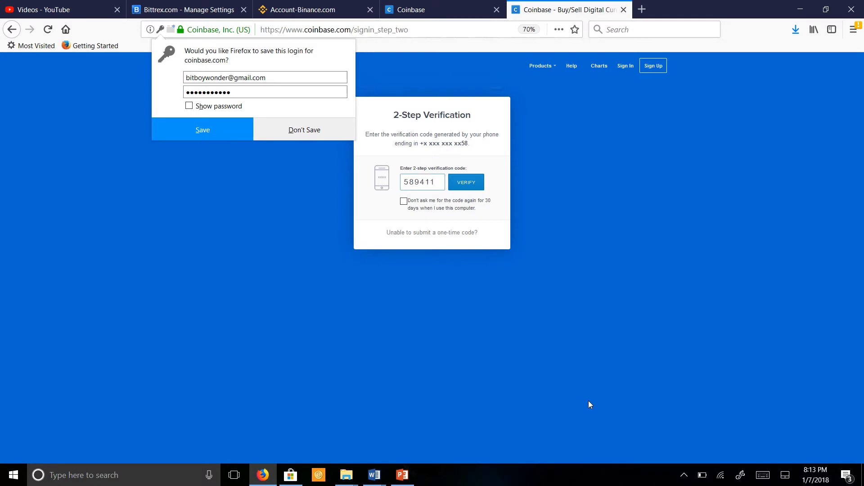
{"action": "left_click", "coordinate": [479, 184]}
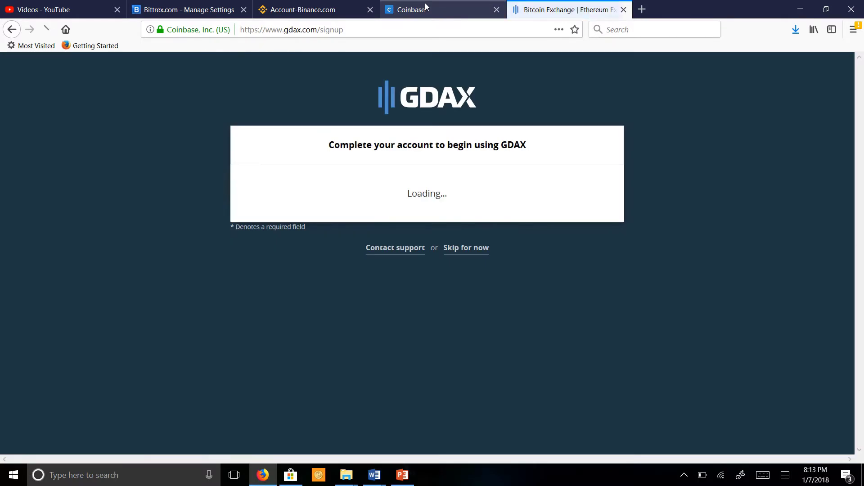
Compare GDAX's legal name, birth date and address form with the Coinbase buy page, finishing on Coinbase.
{"action": "left_click", "coordinate": [426, 7]}
{"action": "left_click", "coordinate": [549, 7]}
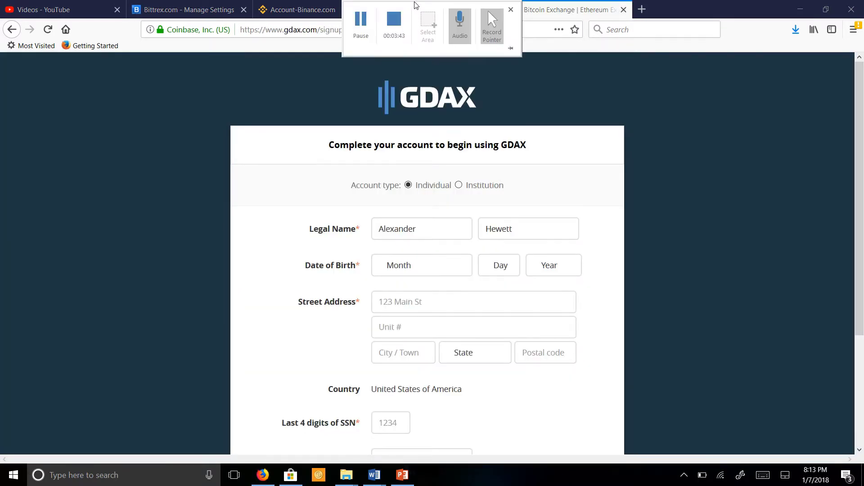
{"action": "left_click", "coordinate": [444, 5]}
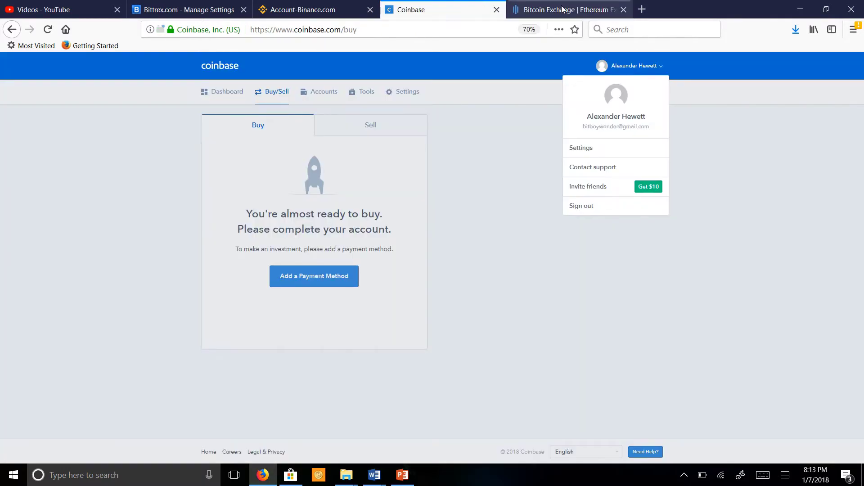
{"action": "left_click", "coordinate": [549, 10]}
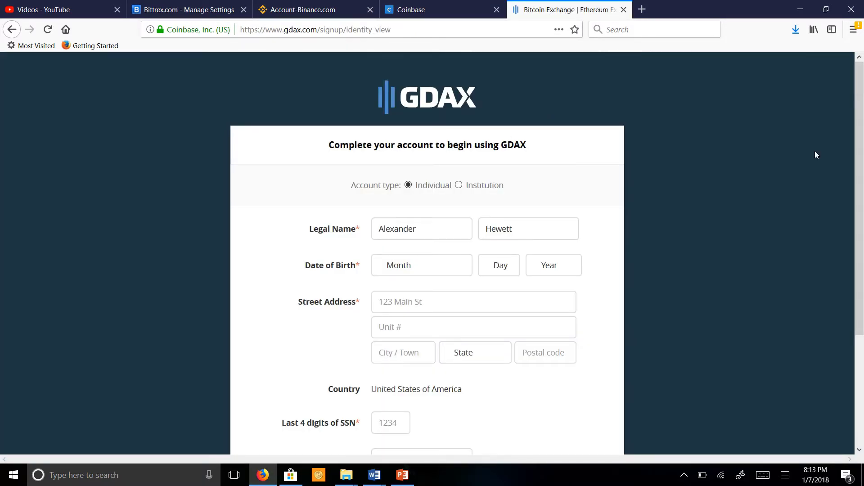
{"action": "scroll", "coordinate": [859, 198], "scroll_direction": "down", "scroll_amount": 3}
{"action": "scroll", "coordinate": [859, 198], "scroll_direction": "up", "scroll_amount": 3}
{"action": "left_click", "coordinate": [437, 9]}
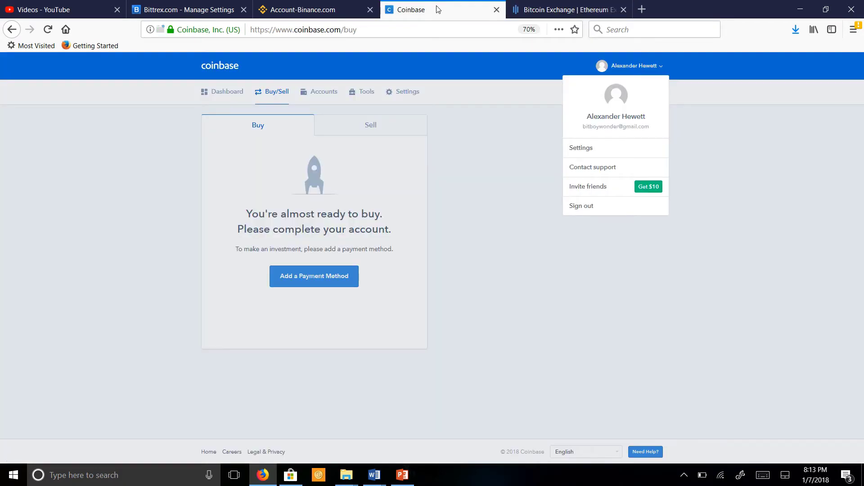
{"action": "left_click", "coordinate": [556, 8]}
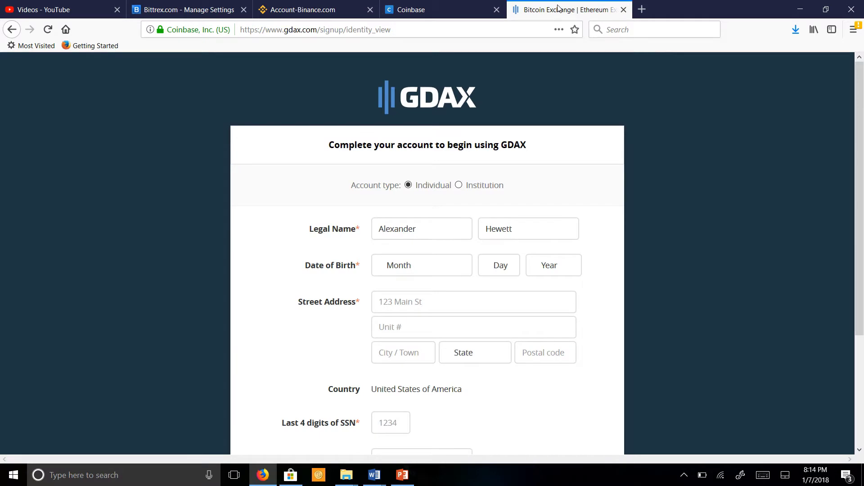
{"action": "left_click", "coordinate": [465, 8]}
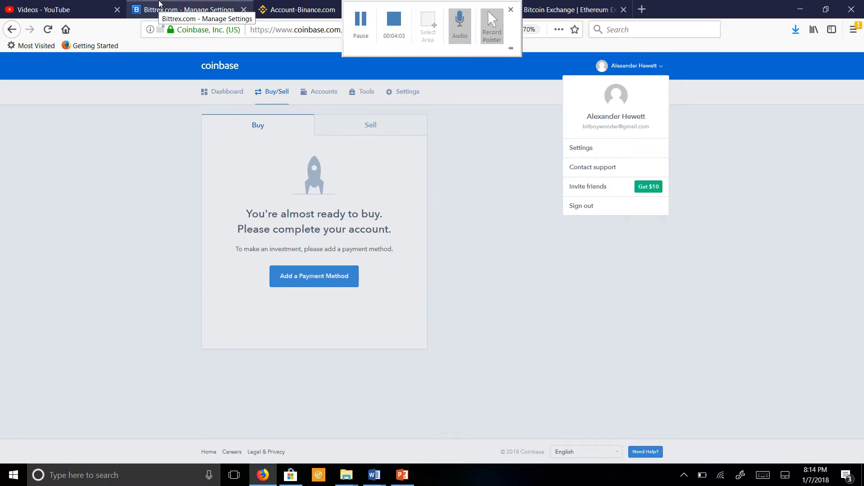
Open the Bittrex wallet and view, then close, the Verge deposit address.
{"action": "left_click", "coordinate": [213, 6]}
{"action": "left_click", "coordinate": [682, 65]}
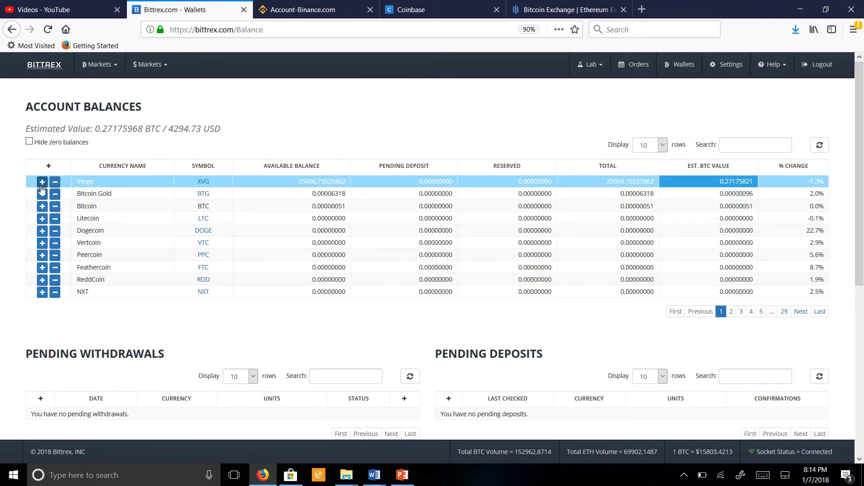
{"action": "left_click", "coordinate": [42, 183]}
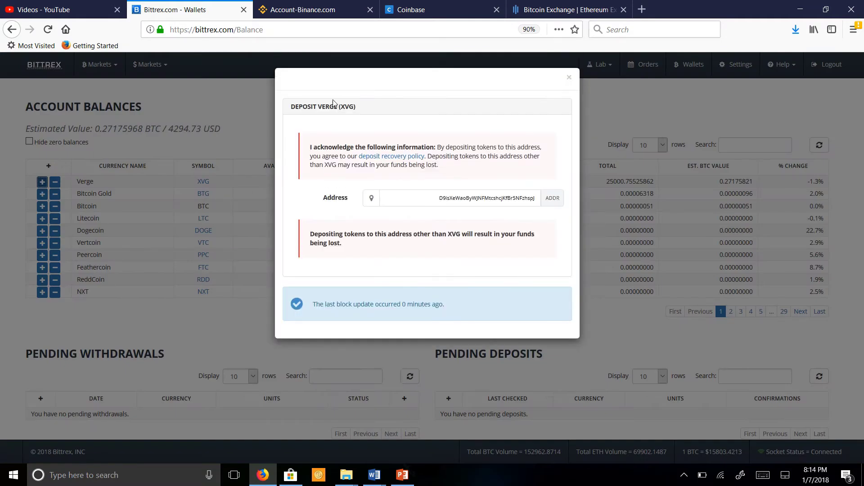
{"action": "left_click", "coordinate": [569, 80]}
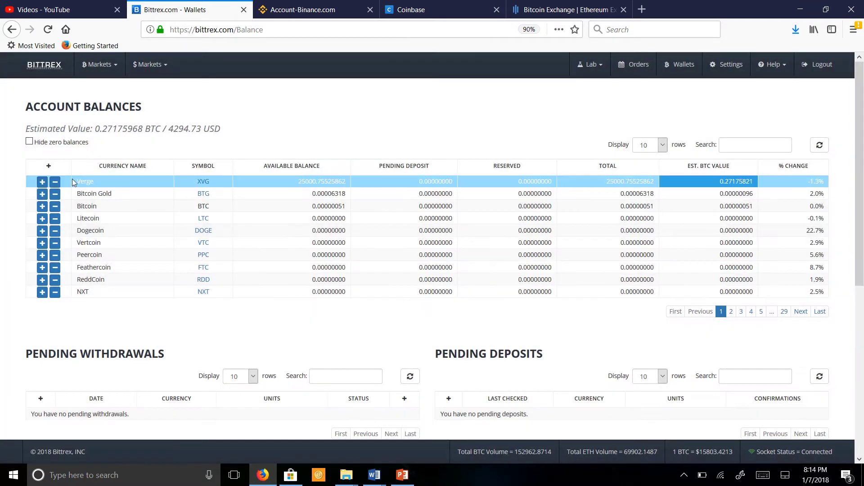
Open and close the Verge withdrawal form, then go to the GDAX account-completion page.
{"action": "left_click", "coordinate": [55, 182]}
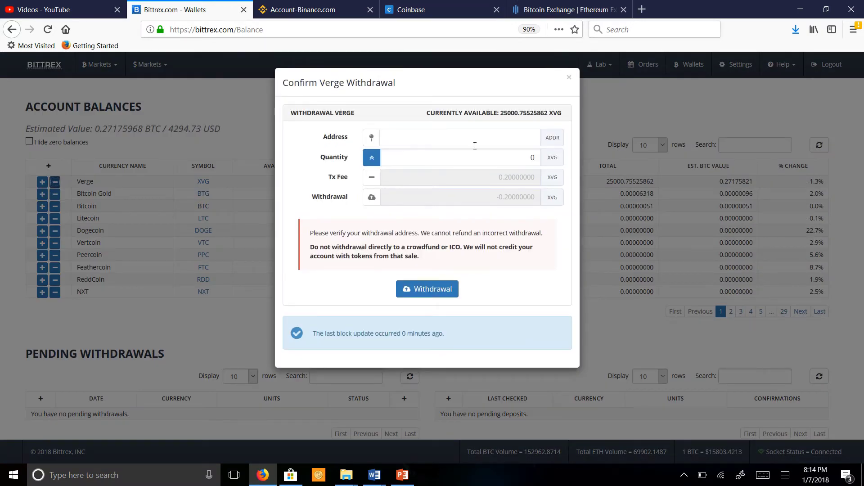
{"action": "left_click", "coordinate": [568, 78]}
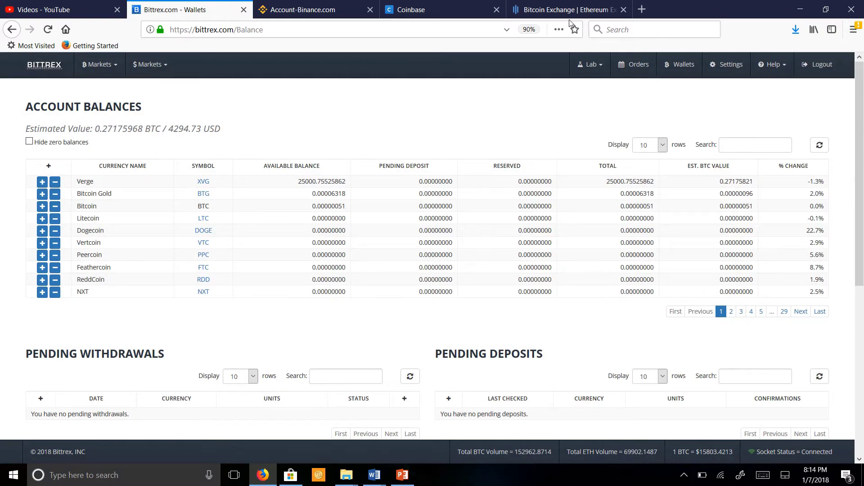
{"action": "left_click", "coordinate": [572, 7]}
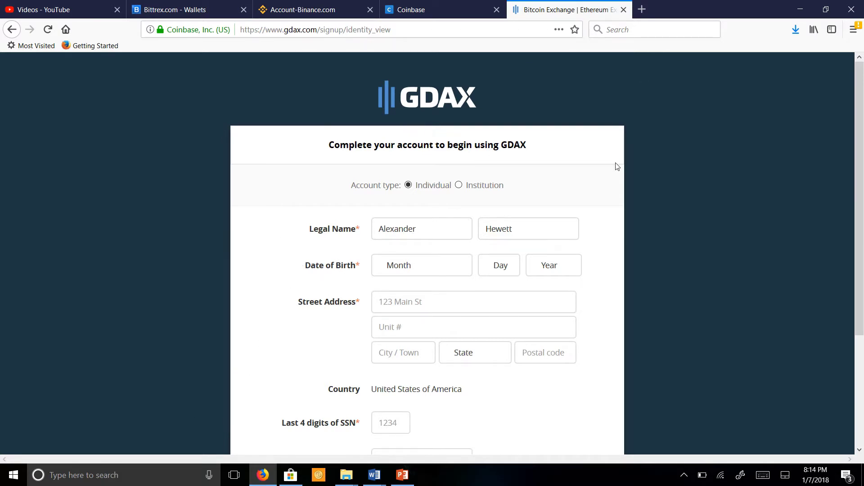
Cycle through the Coinbase, GDAX and Bittrex tabs, then show the Binance account overview.
{"action": "left_click", "coordinate": [466, 8]}
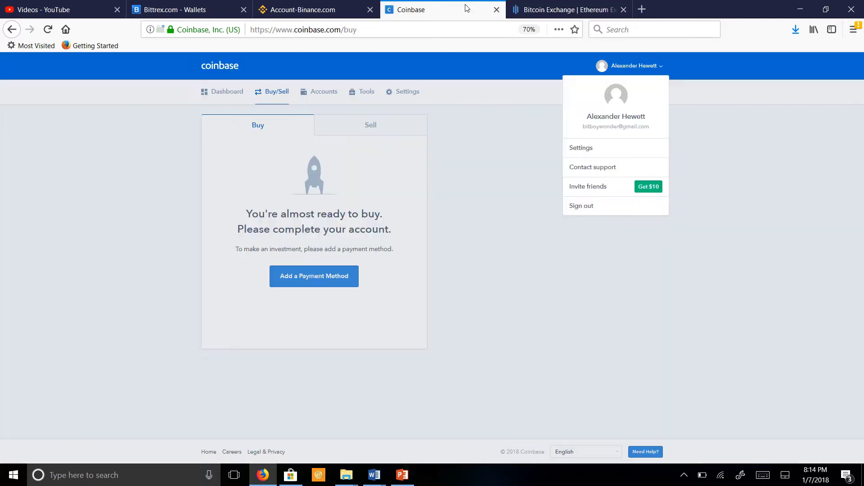
{"action": "left_click", "coordinate": [576, 7]}
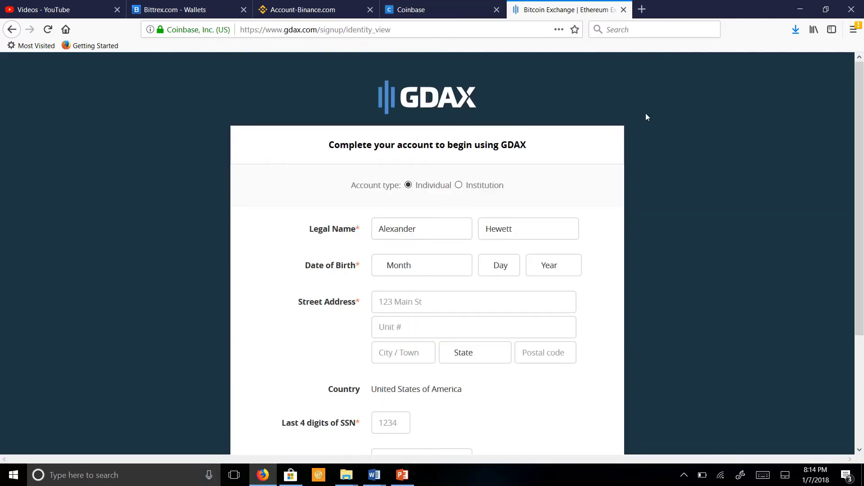
{"action": "left_click", "coordinate": [182, 10]}
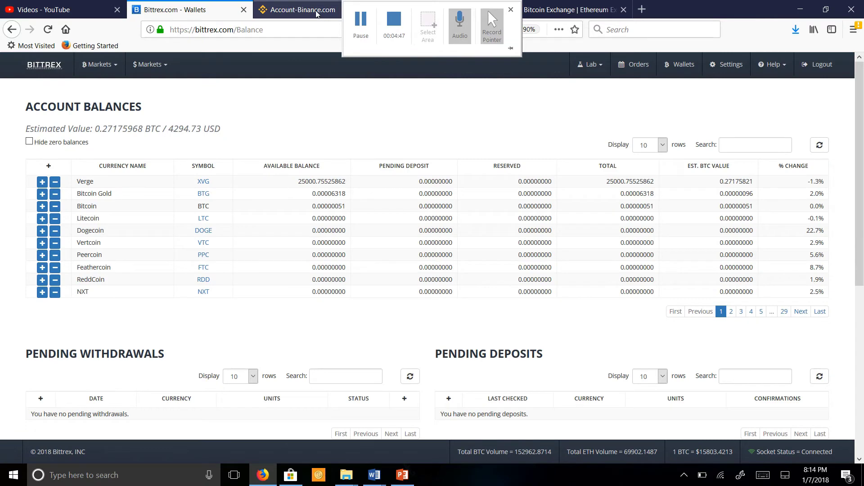
{"action": "left_click", "coordinate": [316, 9]}
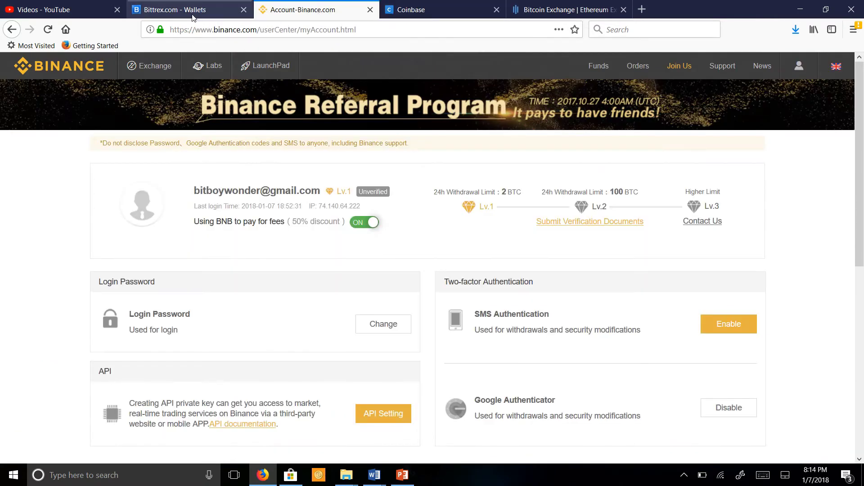
{"action": "left_click", "coordinate": [194, 12]}
{"action": "left_click", "coordinate": [306, 6]}
{"action": "left_click", "coordinate": [201, 13]}
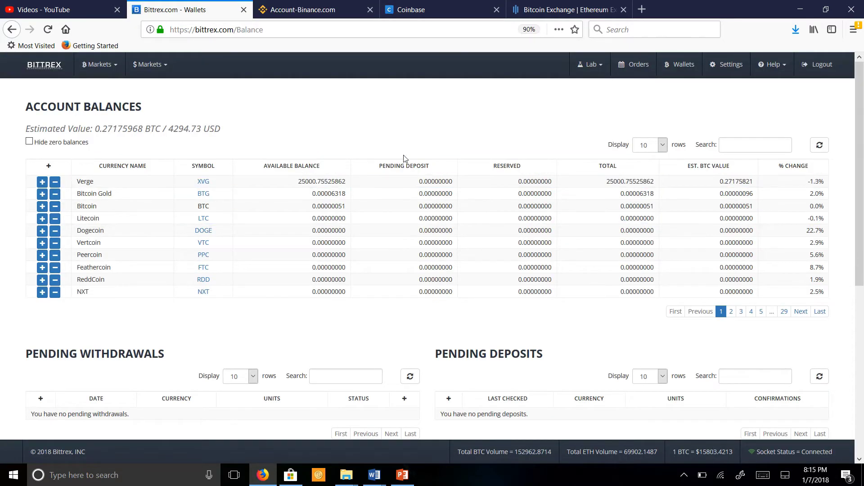
{"action": "left_click", "coordinate": [275, 4]}
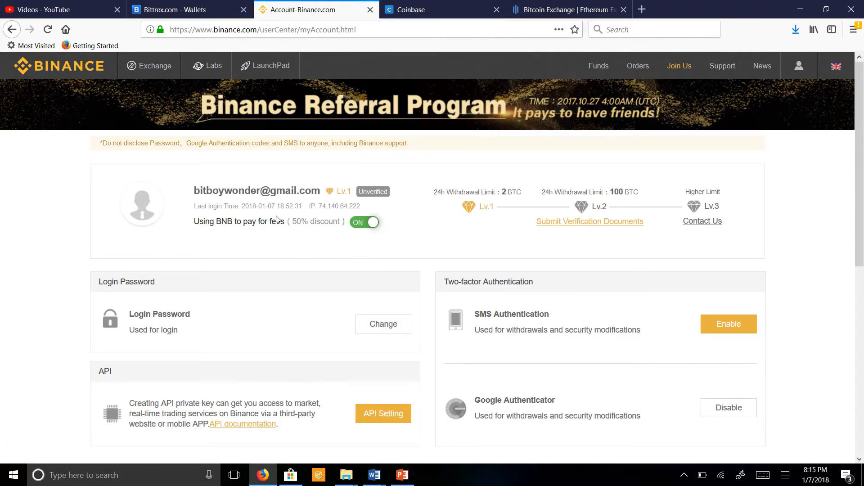
{"action": "left_click", "coordinate": [189, 10]}
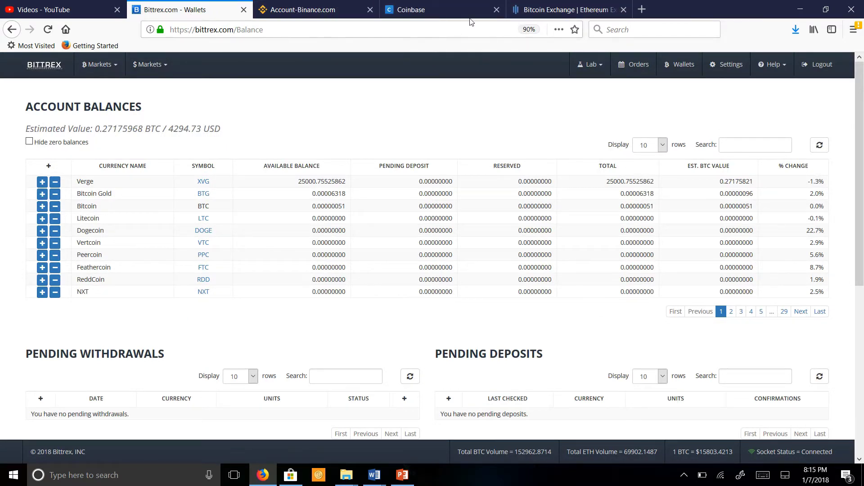
{"action": "left_click", "coordinate": [190, 197]}
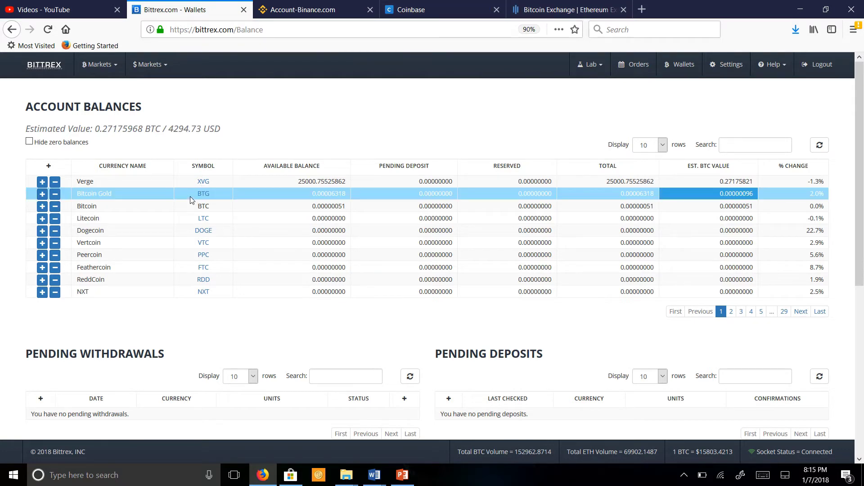
{"action": "left_click", "coordinate": [302, 9]}
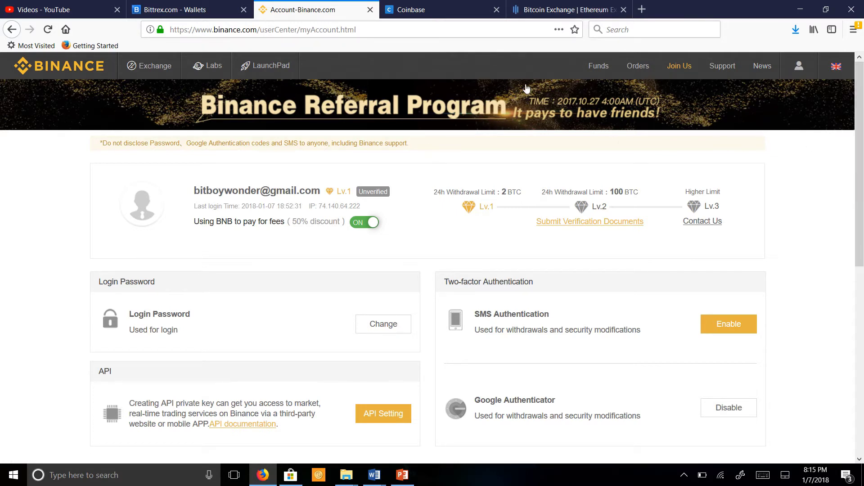
Scroll through Binance's two-factor, distribution history and last login sections, then return to Bittrex balances.
{"action": "left_click_drag", "start_coordinate": [861, 174], "coordinate": [862, 279]}
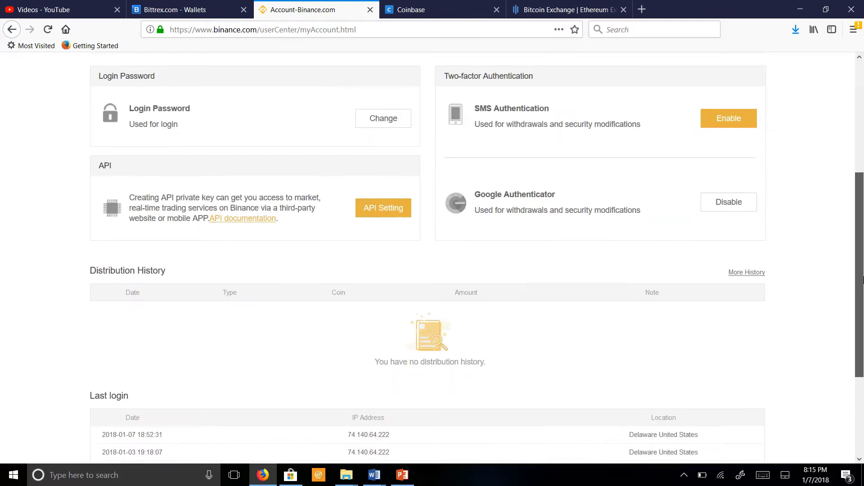
{"action": "scroll", "coordinate": [862, 280], "scroll_direction": "up", "scroll_amount": 1}
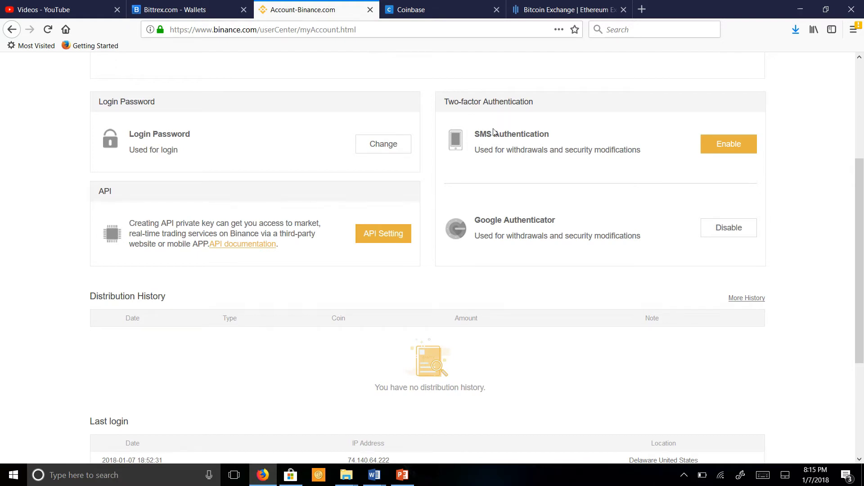
{"action": "left_click_drag", "start_coordinate": [526, 169], "coordinate": [536, 149]}
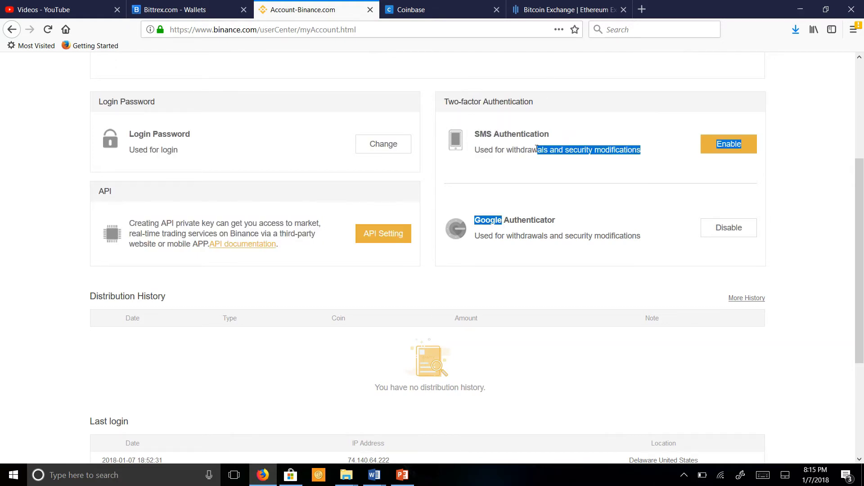
{"action": "left_click", "coordinate": [588, 122]}
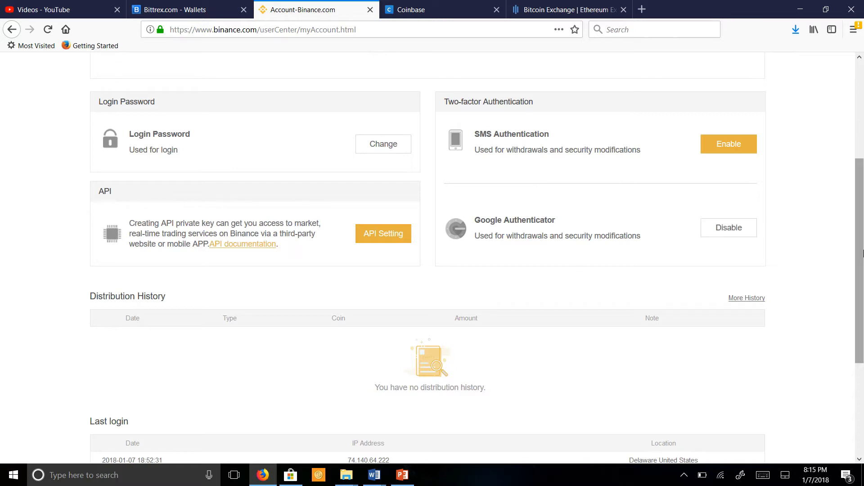
{"action": "scroll", "coordinate": [862, 247], "scroll_direction": "up", "scroll_amount": 2}
{"action": "scroll", "coordinate": [862, 247], "scroll_direction": "up", "scroll_amount": 3}
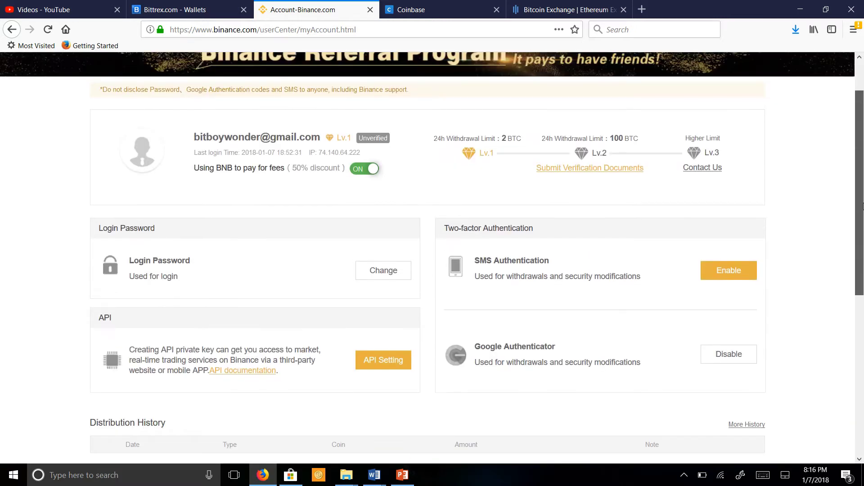
{"action": "scroll", "coordinate": [838, 205], "scroll_direction": "up", "scroll_amount": 2}
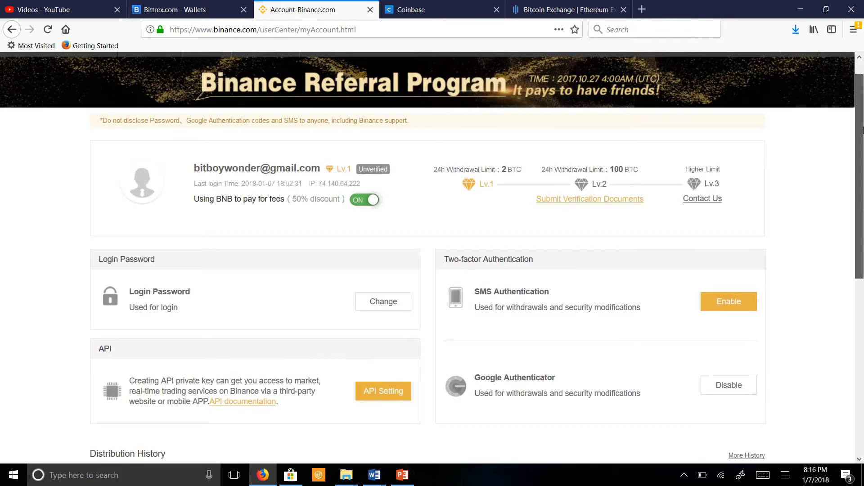
{"action": "mouse_move", "coordinate": [805, 72]}
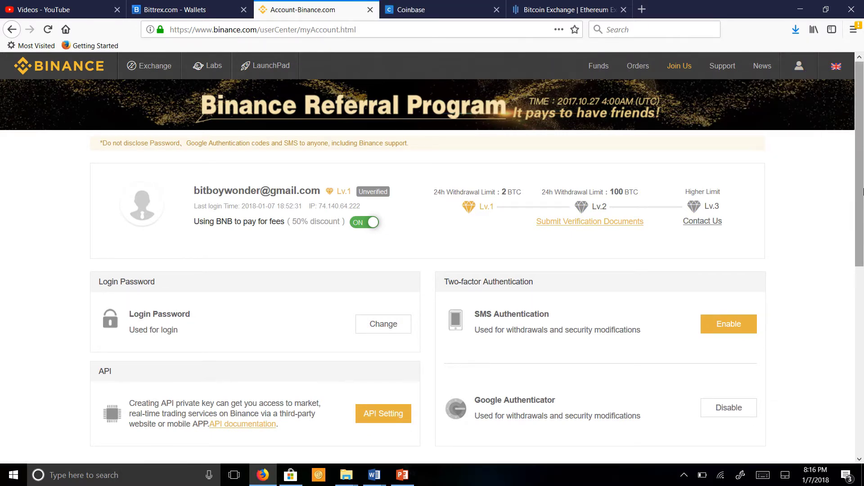
{"action": "scroll", "coordinate": [862, 241], "scroll_direction": "down", "scroll_amount": 2}
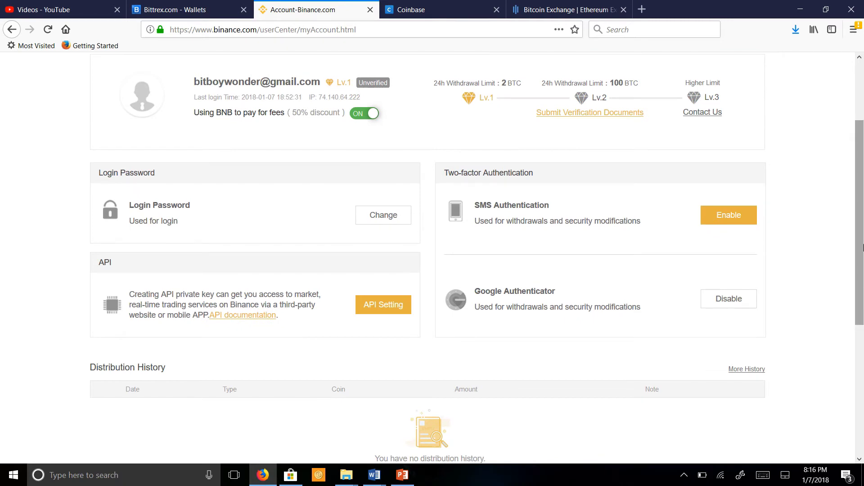
{"action": "scroll", "coordinate": [740, 270], "scroll_direction": "up", "scroll_amount": 2}
{"action": "left_click", "coordinate": [153, 5]}
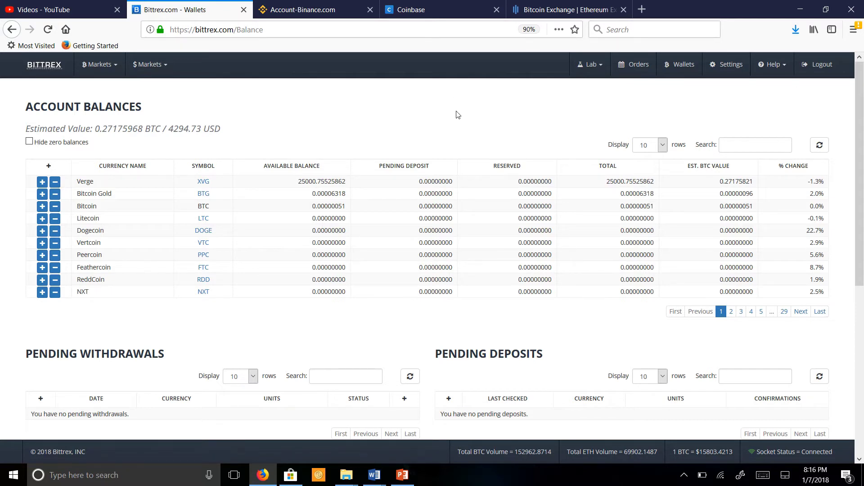
Confirm two-factor authentication is enabled in Bittrex settings, then go back to the wallet balances.
{"action": "left_click", "coordinate": [734, 70]}
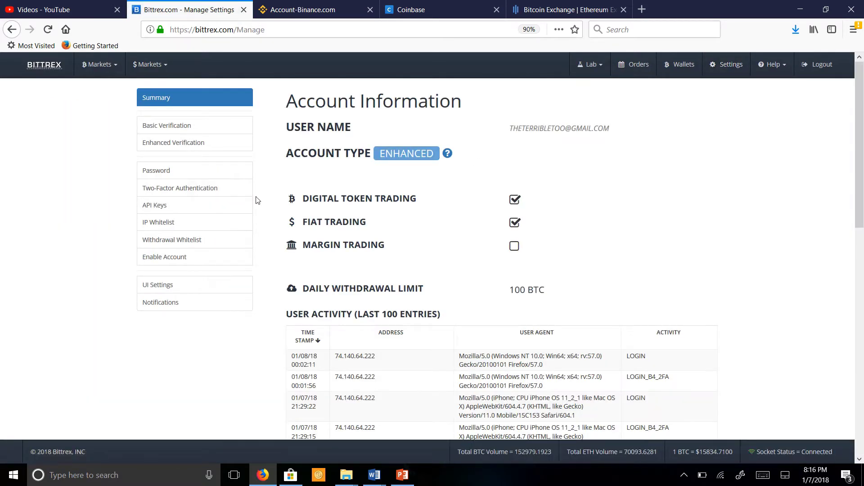
{"action": "left_click", "coordinate": [240, 190]}
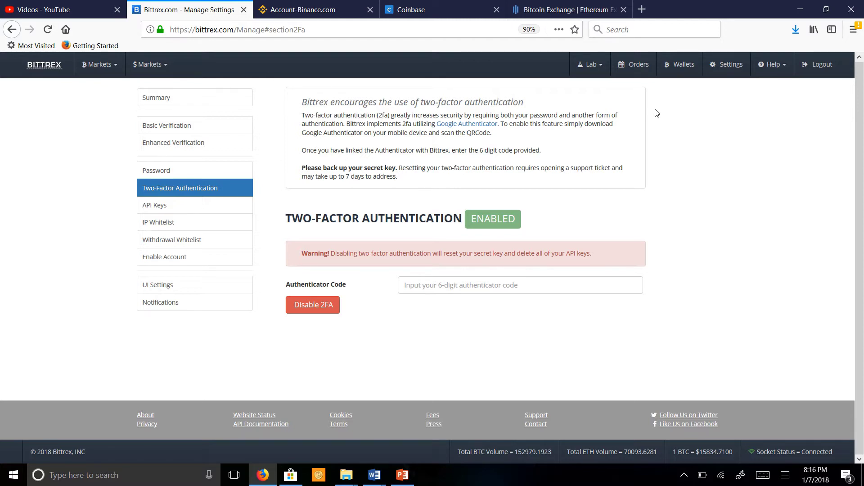
{"action": "left_click", "coordinate": [688, 67]}
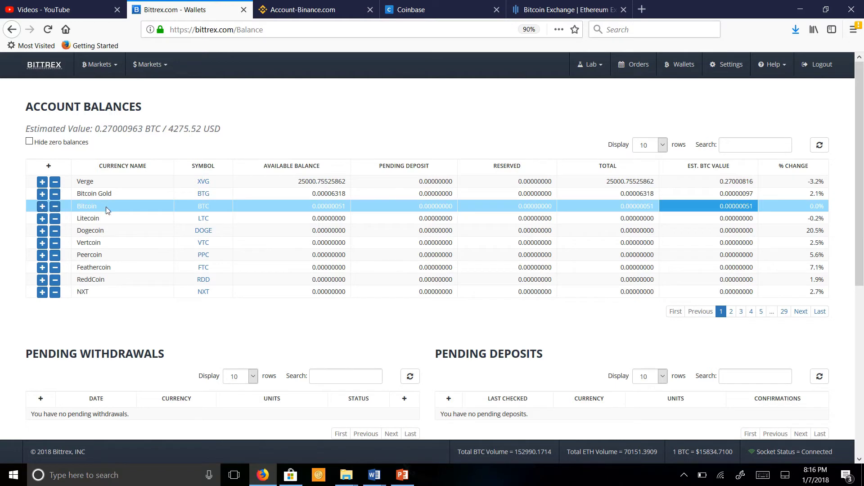
Copy the Bittrex Bitcoin deposit address and close its details window.
{"action": "left_click", "coordinate": [42, 206]}
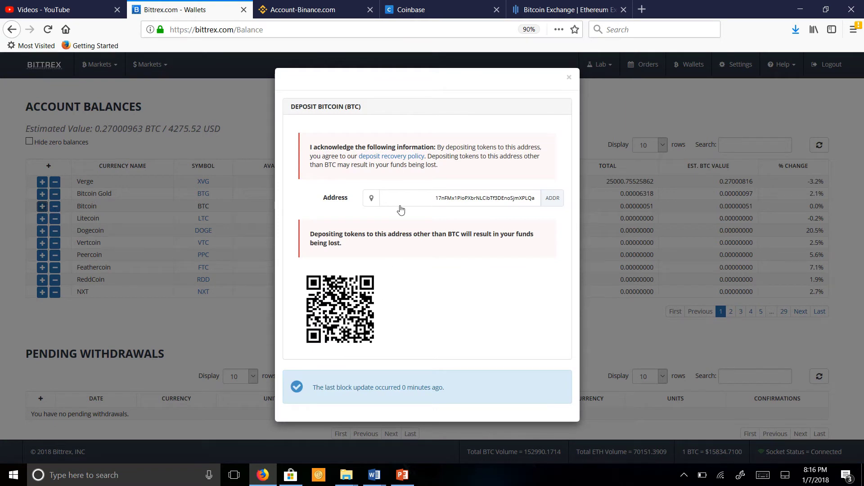
{"action": "left_click_drag", "start_coordinate": [408, 199], "coordinate": [544, 224]}
{"action": "key", "text": "ctrl+c"}
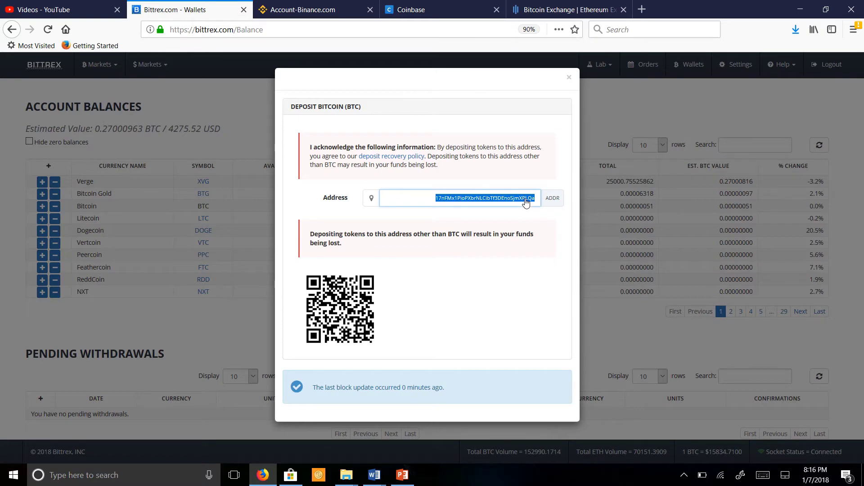
{"action": "right_click", "coordinate": [525, 203]}
{"action": "left_click", "coordinate": [549, 231]}
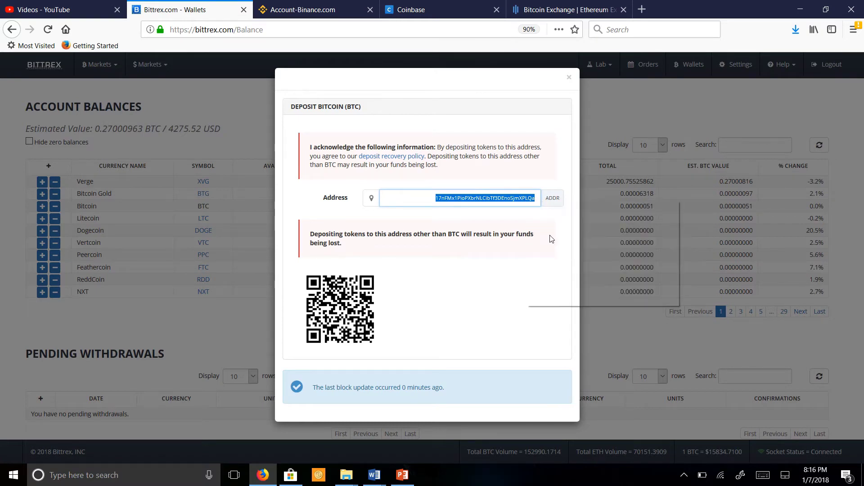
{"action": "left_click", "coordinate": [570, 78]}
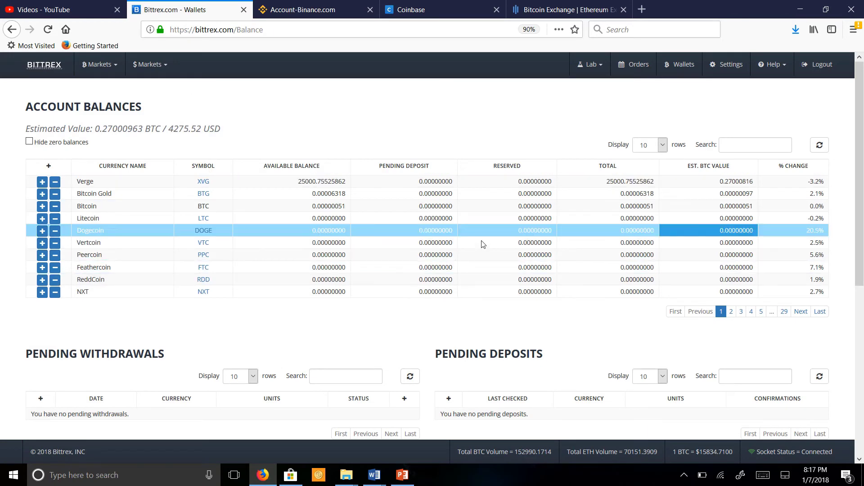
Glance at the Binance and GDAX tabs, settling back on the Bittrex account balances.
{"action": "left_click", "coordinate": [337, 9]}
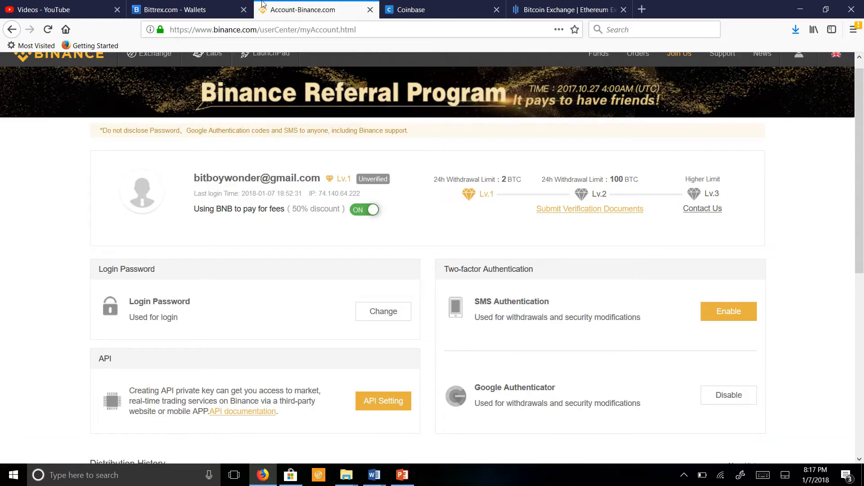
{"action": "left_click", "coordinate": [192, 9]}
{"action": "left_click", "coordinate": [311, 9]}
{"action": "left_click", "coordinate": [223, 8]}
{"action": "left_click", "coordinate": [564, 9]}
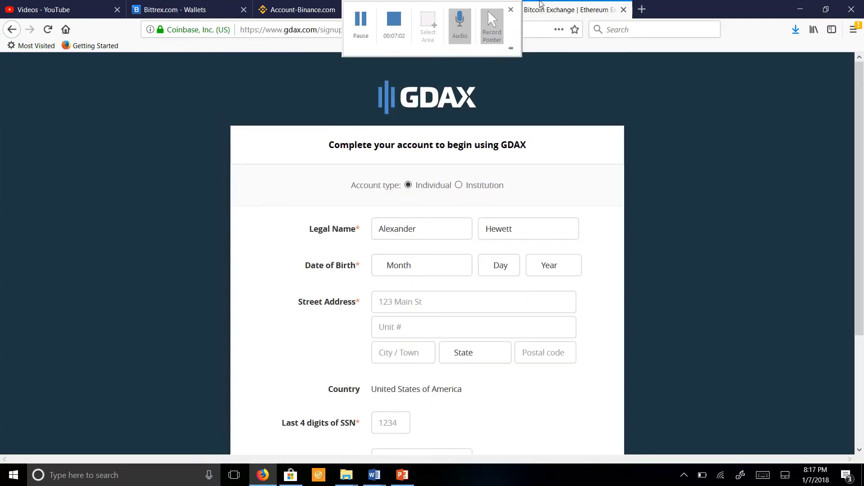
{"action": "left_click", "coordinate": [179, 14]}
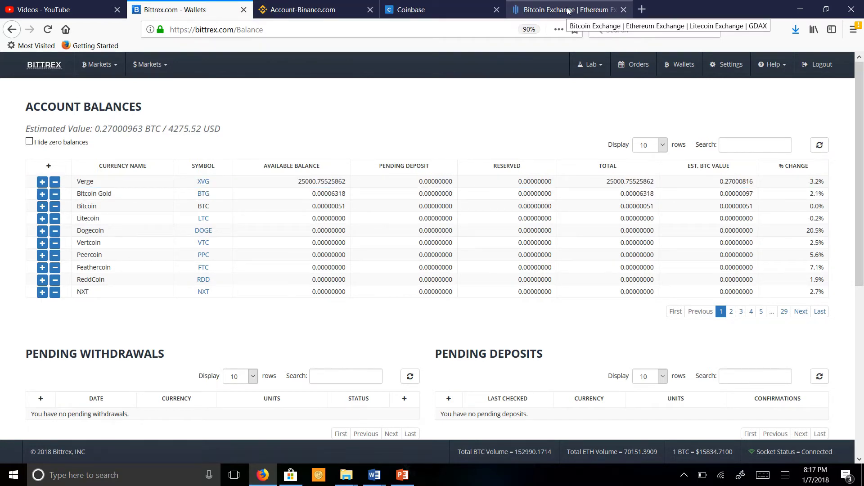
{"action": "left_click", "coordinate": [568, 10]}
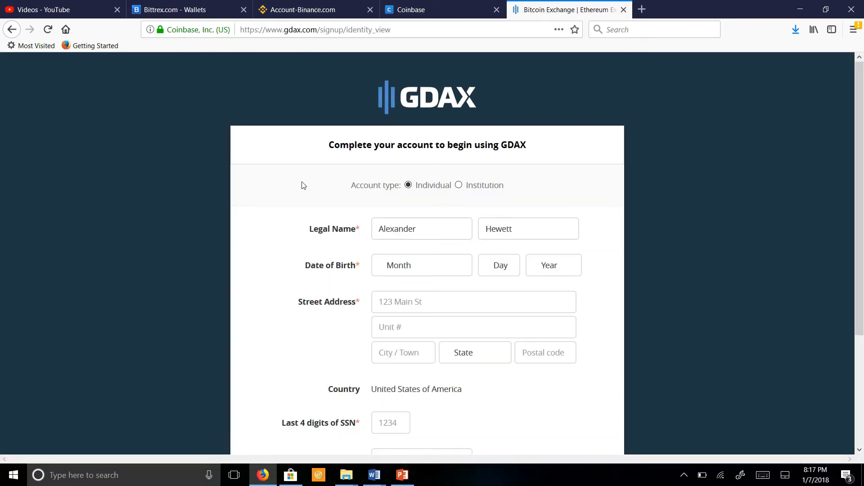
{"action": "left_click", "coordinate": [184, 10]}
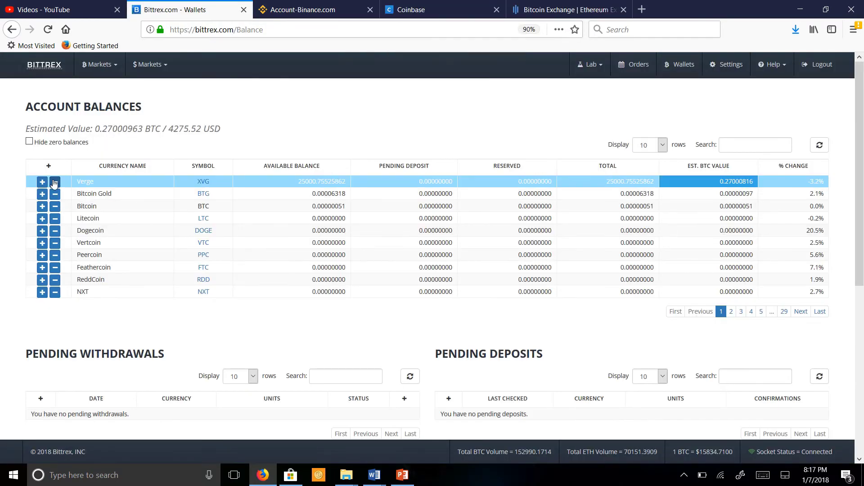
{"action": "left_click", "coordinate": [55, 181]}
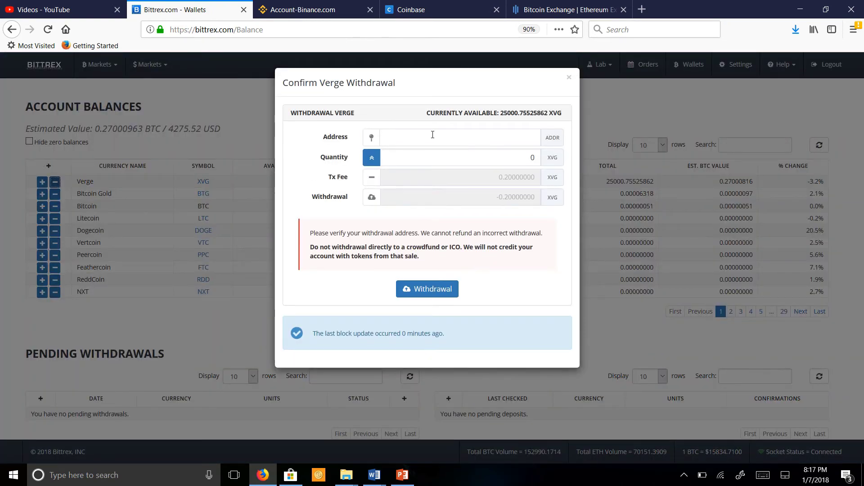
{"action": "right_click", "coordinate": [433, 135]}
{"action": "left_click", "coordinate": [457, 177]}
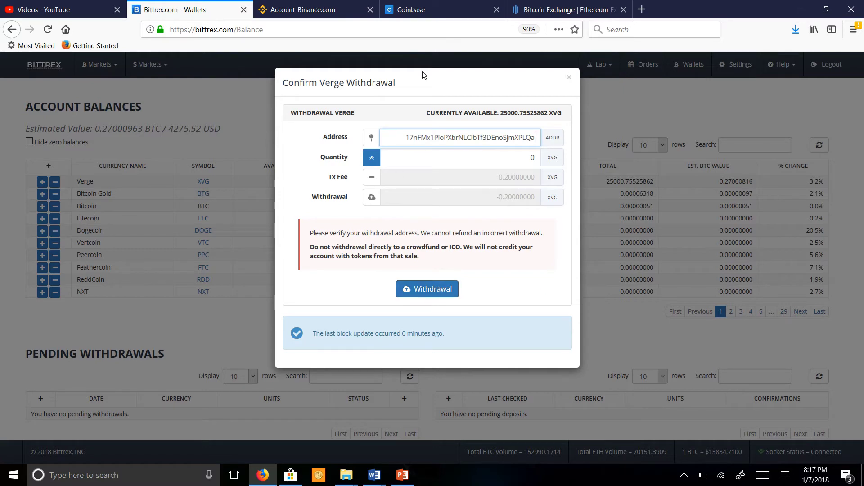
{"action": "left_click", "coordinate": [608, 121]}
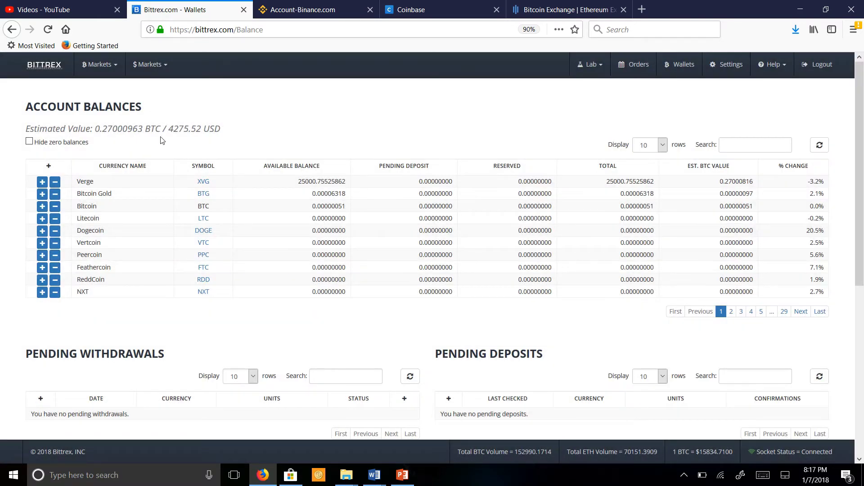
{"action": "left_click", "coordinate": [141, 207]}
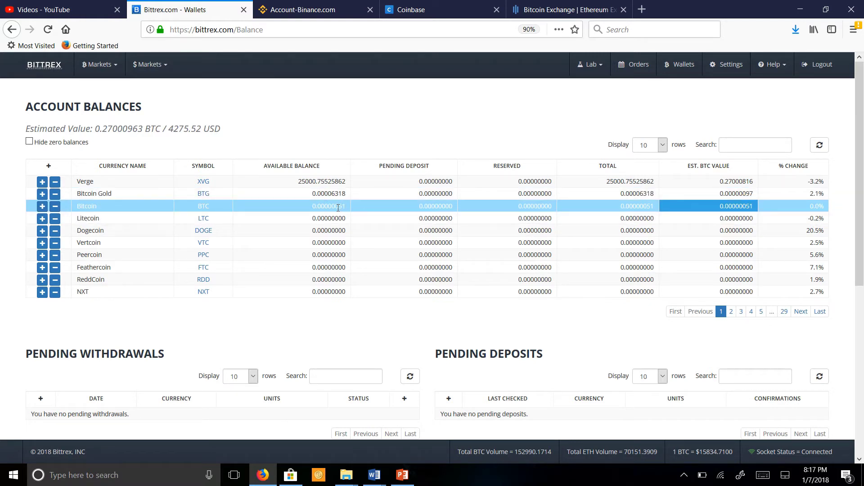
Open the BTC-XVG market and scroll through its Trading and Order Book sections.
{"action": "left_click", "coordinate": [202, 182]}
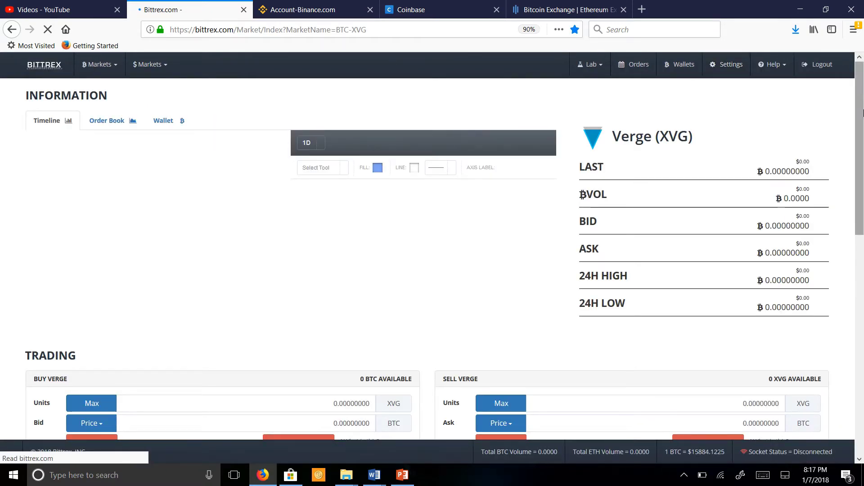
{"action": "left_click_drag", "start_coordinate": [863, 122], "coordinate": [863, 183]}
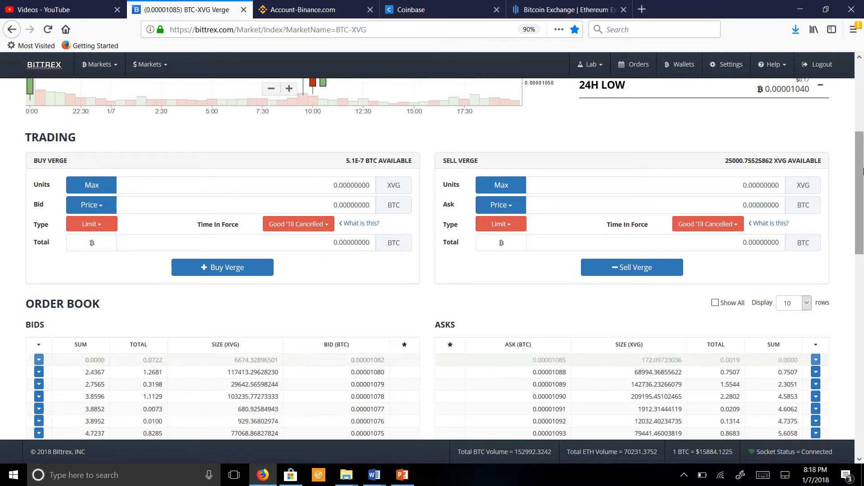
{"action": "scroll", "coordinate": [862, 170], "scroll_direction": "down", "scroll_amount": 4}
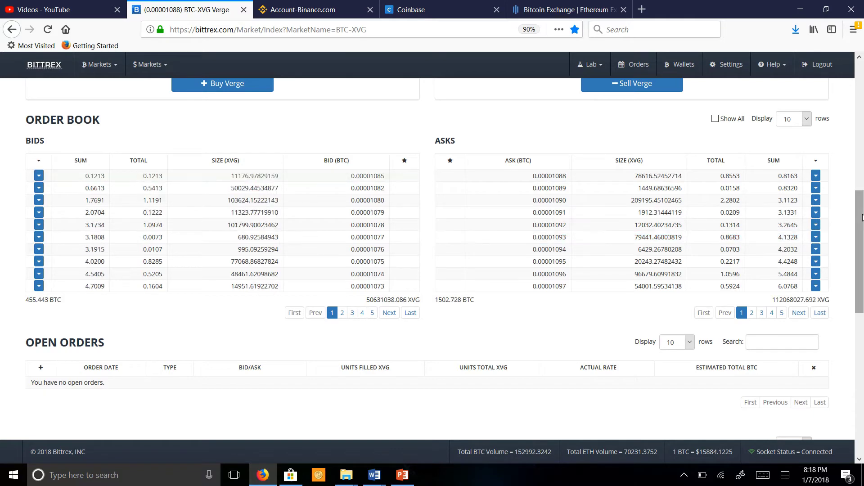
{"action": "left_click_drag", "start_coordinate": [862, 217], "coordinate": [862, 155]}
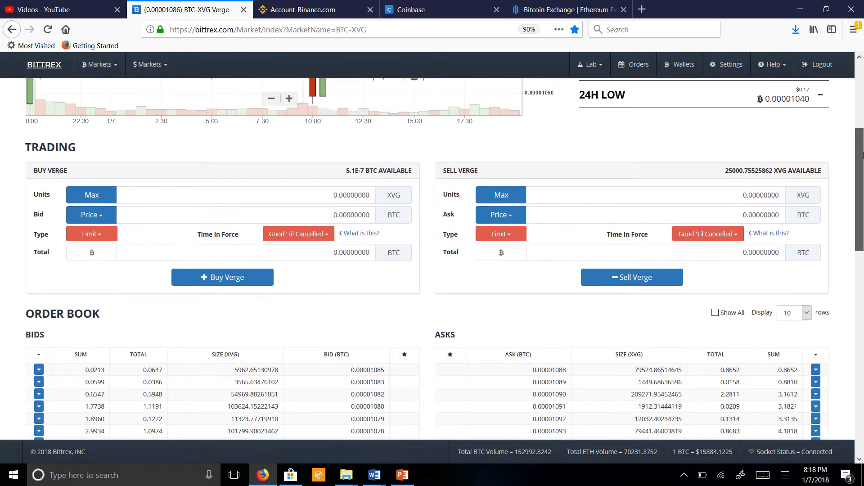
{"action": "left_click", "coordinate": [102, 235]}
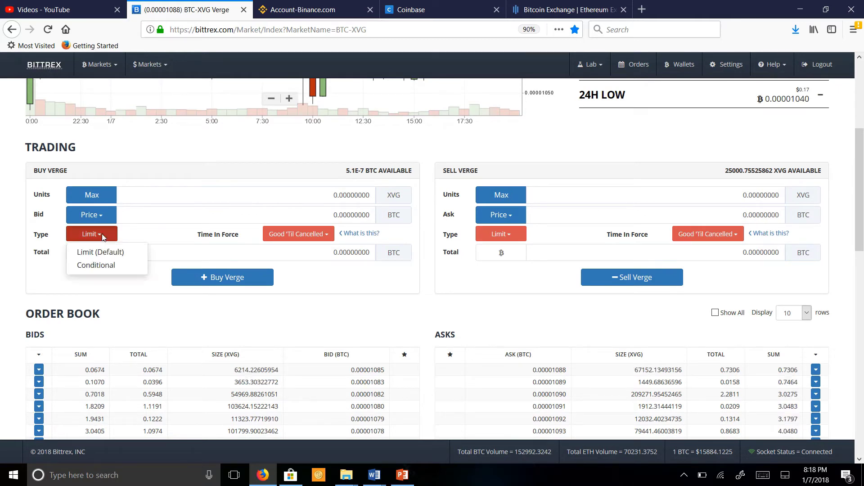
{"action": "left_click", "coordinate": [107, 266]}
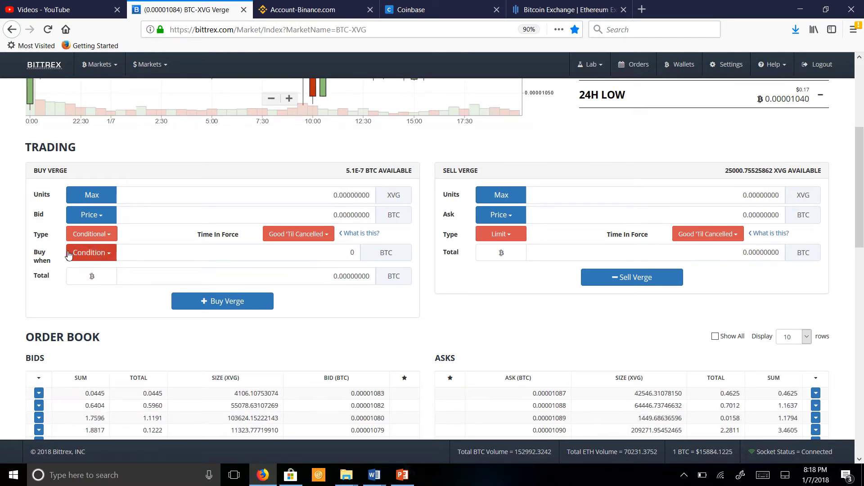
{"action": "left_click", "coordinate": [86, 255]}
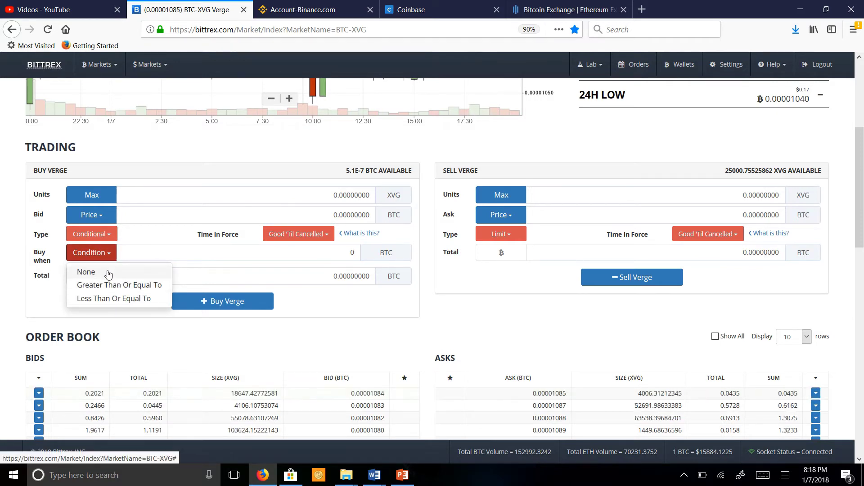
{"action": "left_click", "coordinate": [86, 272]}
{"action": "left_click", "coordinate": [110, 234]}
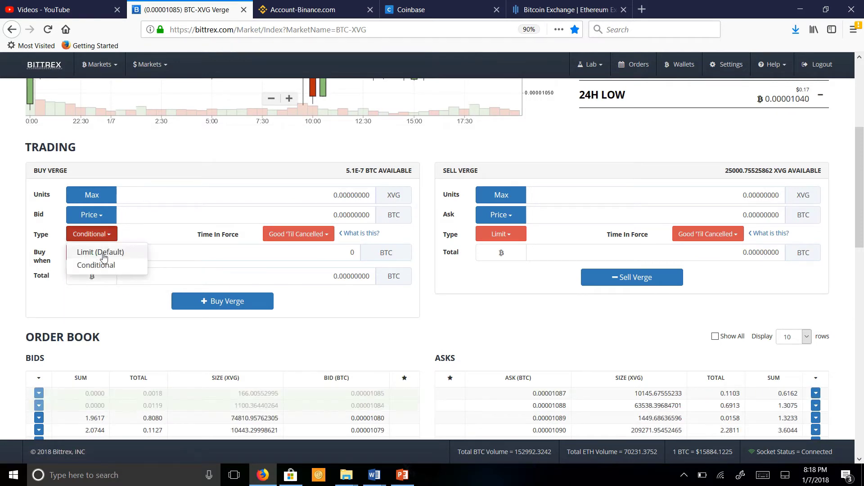
{"action": "left_click", "coordinate": [99, 252]}
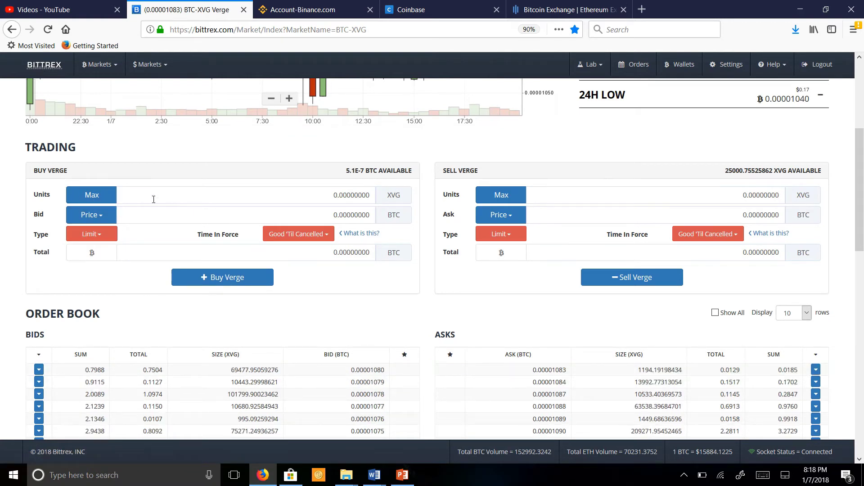
Fill the bid with the current 0.00001080 BTC price and enter 0.00000001 as the Verge buy amount.
{"action": "left_click", "coordinate": [100, 216]}
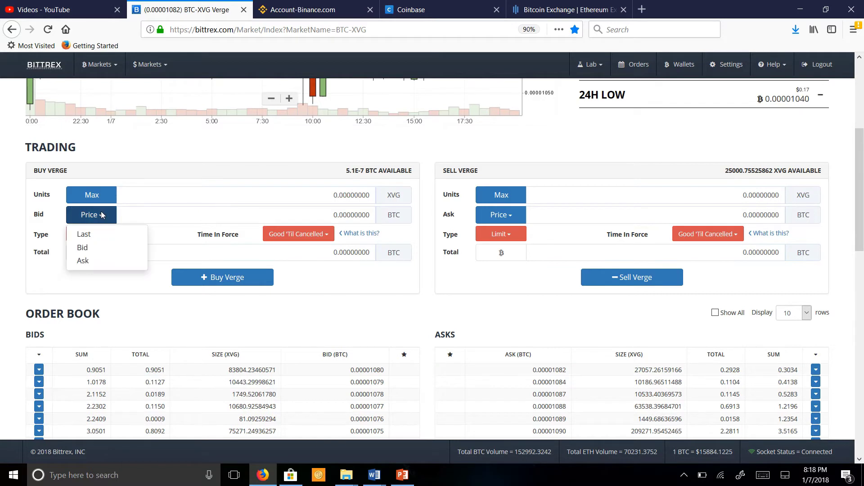
{"action": "left_click", "coordinate": [85, 248]}
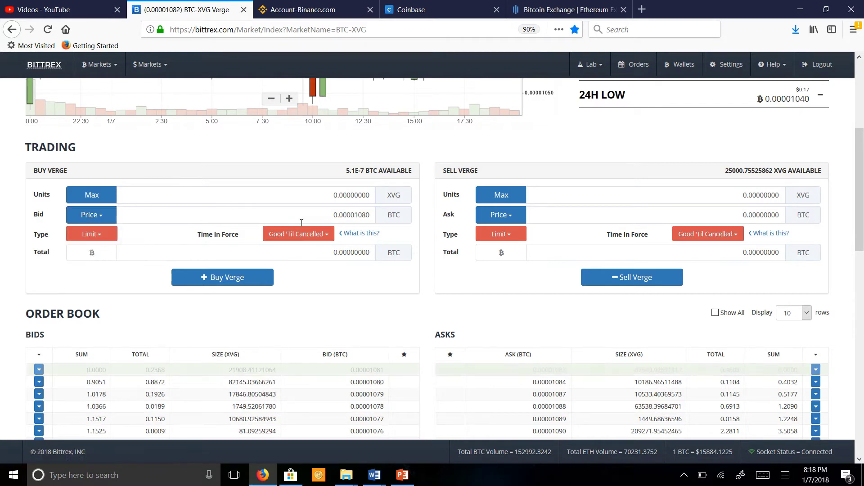
{"action": "left_click", "coordinate": [337, 195]}
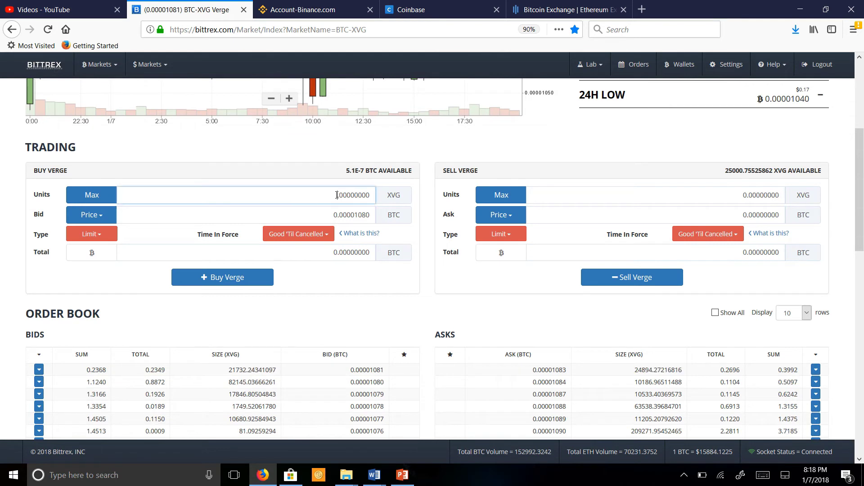
{"action": "left_click", "coordinate": [336, 195]}
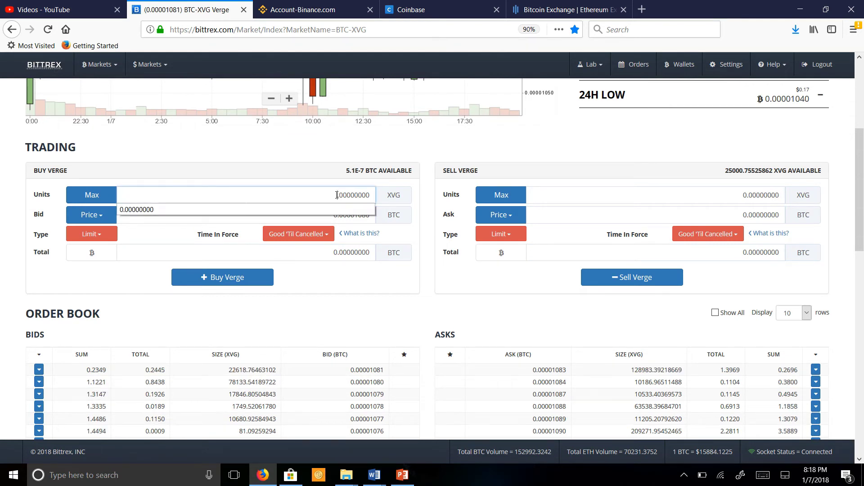
{"action": "left_click", "coordinate": [345, 195]}
{"action": "left_click", "coordinate": [366, 197]}
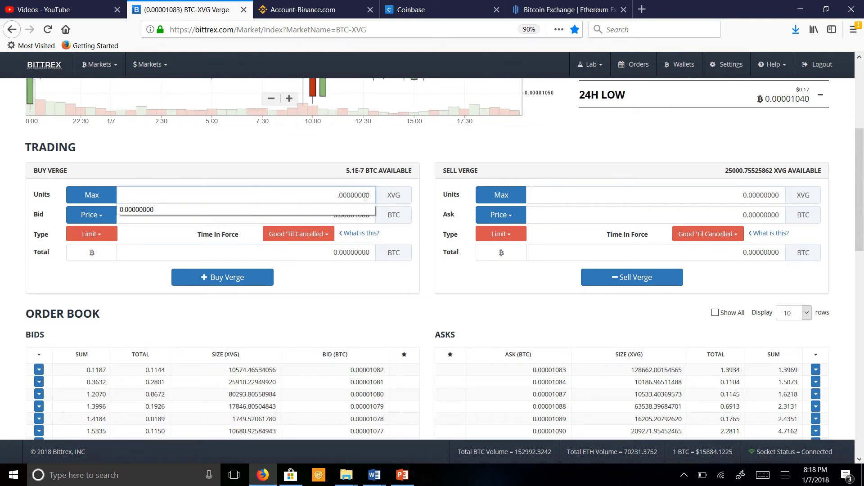
{"action": "left_click", "coordinate": [370, 197]}
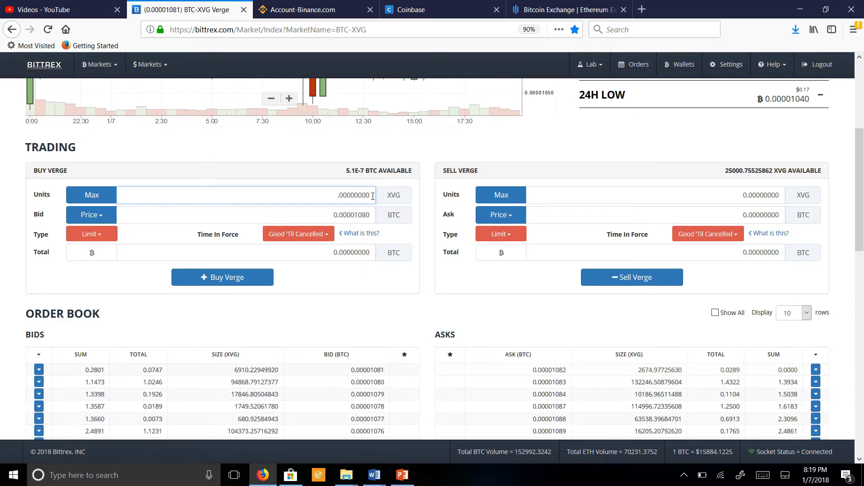
{"action": "key", "text": "BackSpace"}
{"action": "type", "text": "1"}
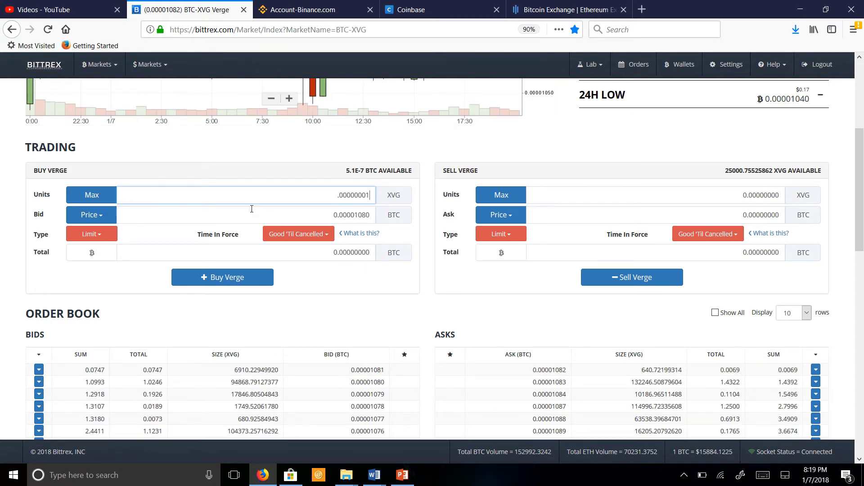
{"action": "left_click", "coordinate": [252, 209]}
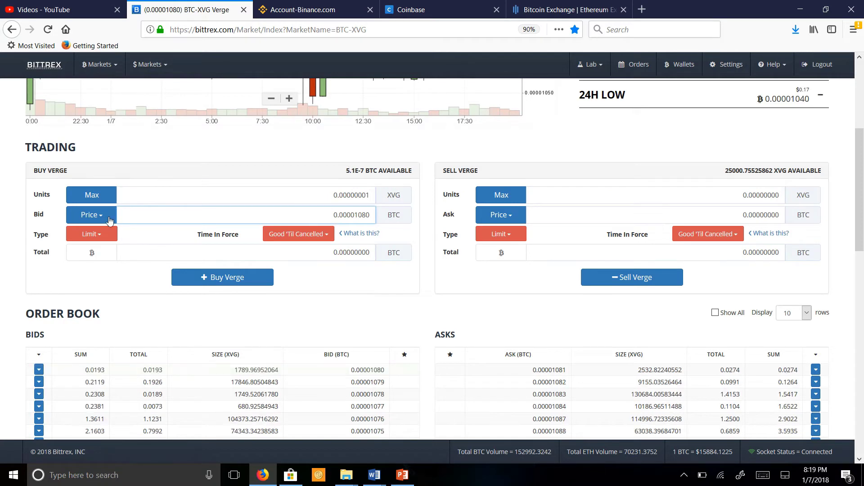
Fill Bittrex's Verge buy order with the maximum 0.04710417 XVG at 0.00001080 BTC, totalling 0.00000051 BTC.
{"action": "left_click", "coordinate": [105, 201]}
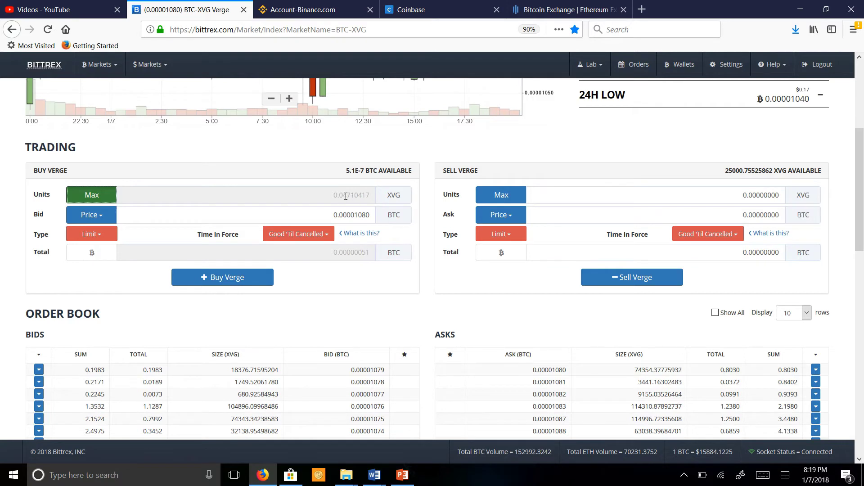
{"action": "left_click_drag", "start_coordinate": [346, 196], "coordinate": [373, 196]}
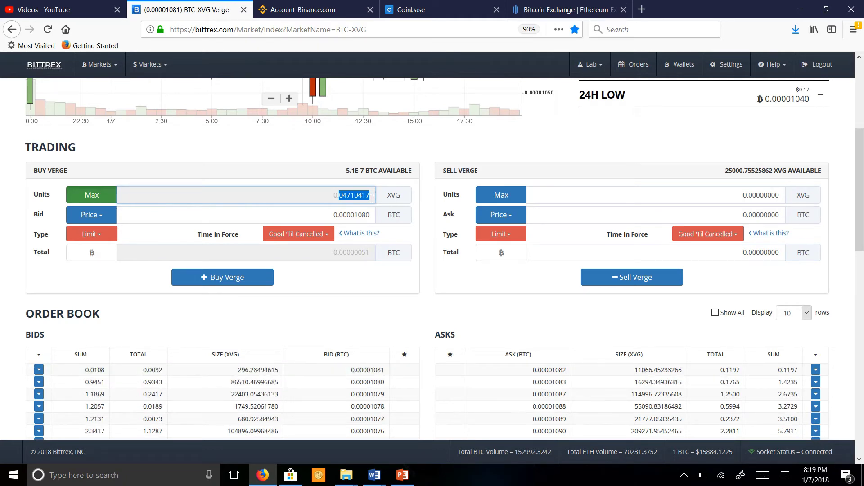
{"action": "left_click", "coordinate": [314, 175]}
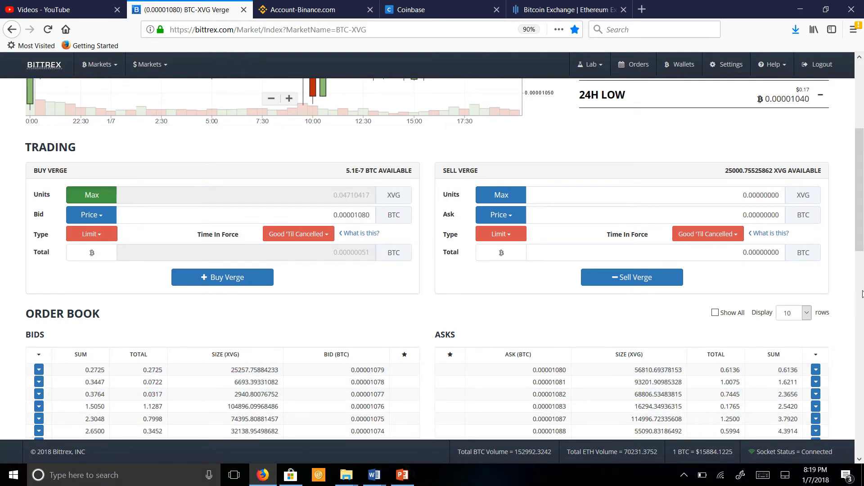
Zoom the Bittrex Verge price chart out to about five days of history.
{"action": "scroll", "coordinate": [862, 260], "scroll_direction": "up", "scroll_amount": 4}
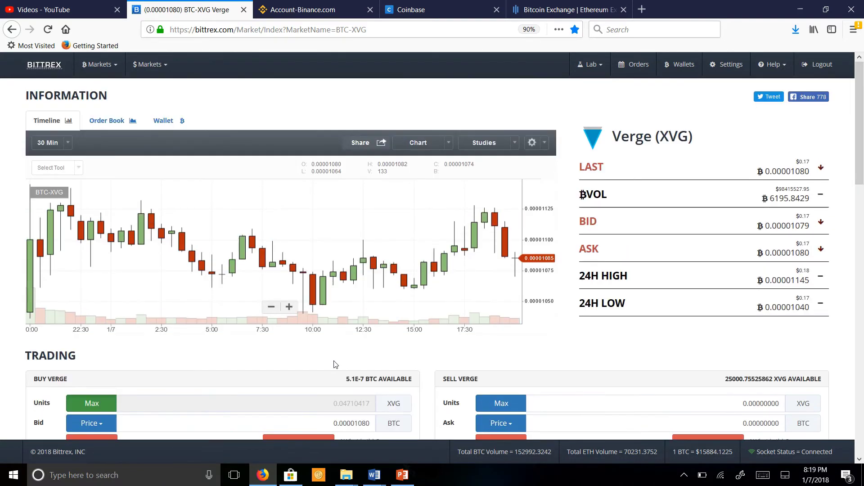
{"action": "left_click", "coordinate": [270, 307]}
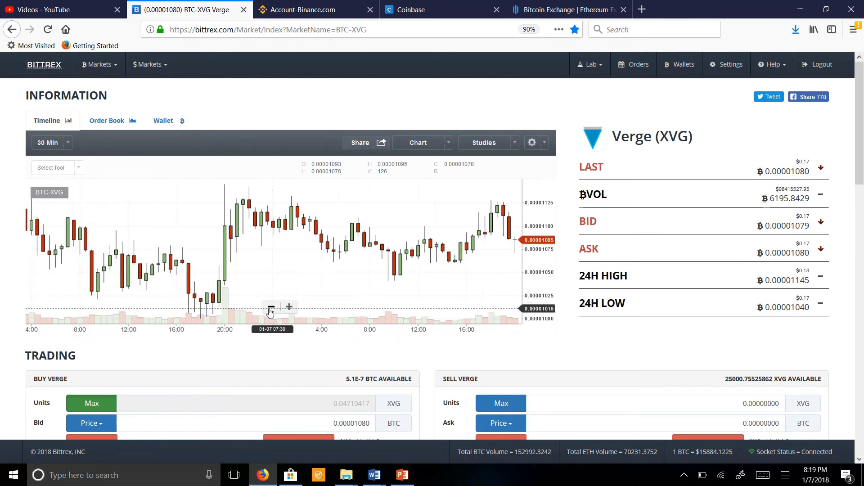
{"action": "left_click", "coordinate": [270, 310]}
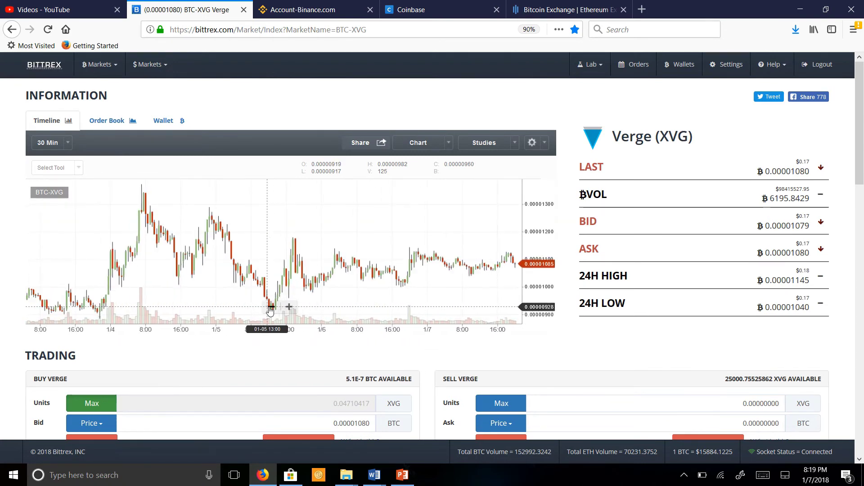
Bring the Binance account overview tab back on screen.
{"action": "left_click", "coordinate": [304, 7]}
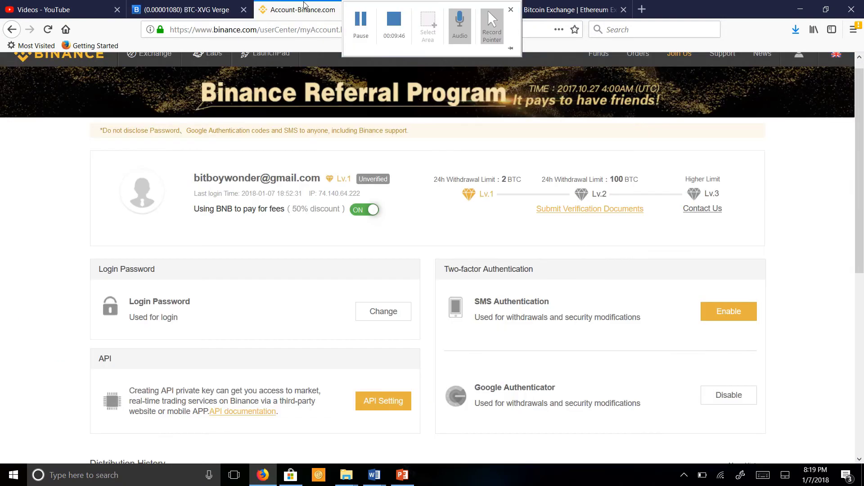
{"action": "left_click", "coordinate": [189, 9]}
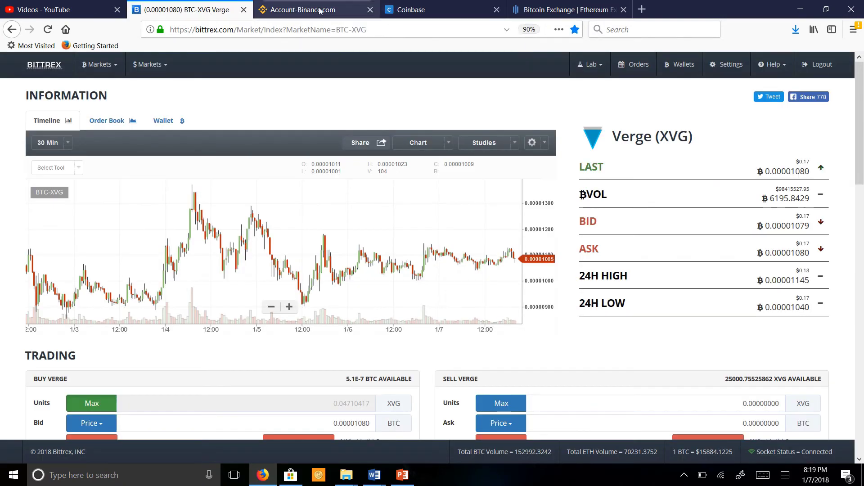
{"action": "left_click", "coordinate": [318, 9]}
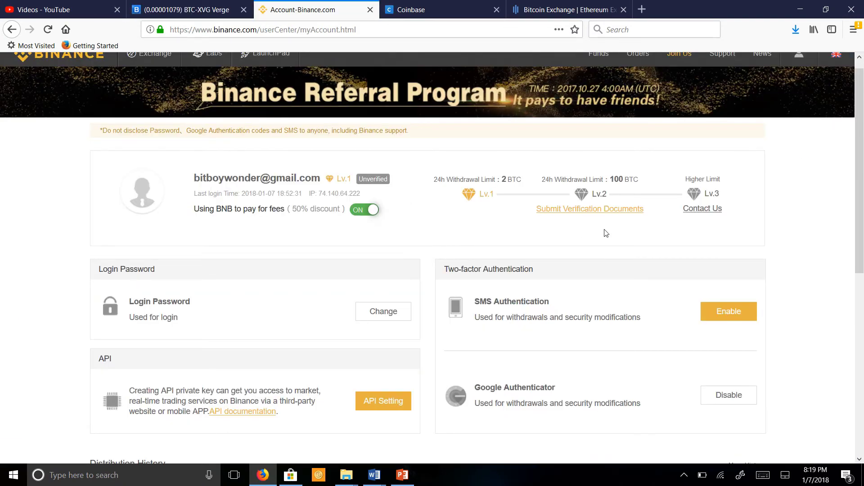
{"action": "scroll", "coordinate": [787, 189], "scroll_direction": "up", "scroll_amount": 1}
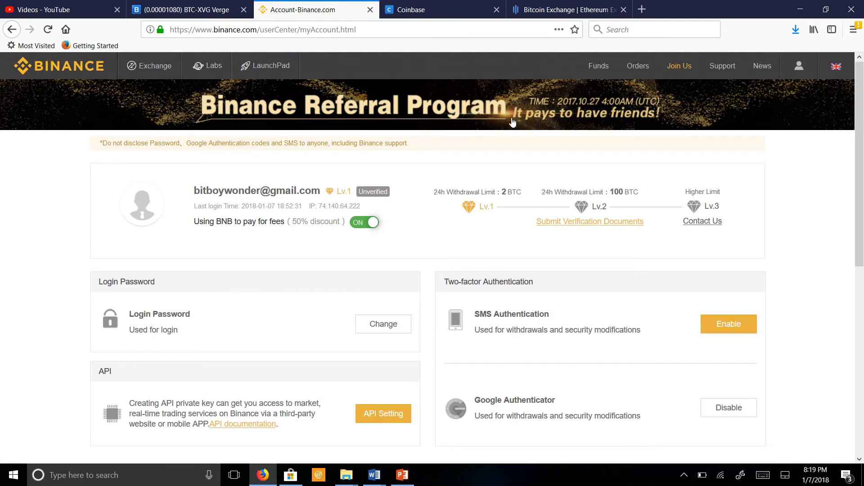
Open Binance's basic XVG/BTC trading page, last price 0.00001085 BTC, from the Exchange menu.
{"action": "mouse_move", "coordinate": [139, 63]}
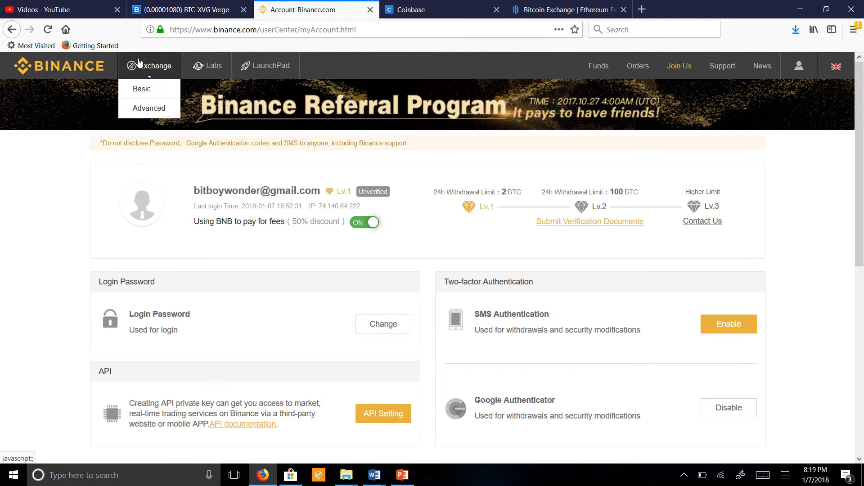
{"action": "left_click", "coordinate": [143, 93]}
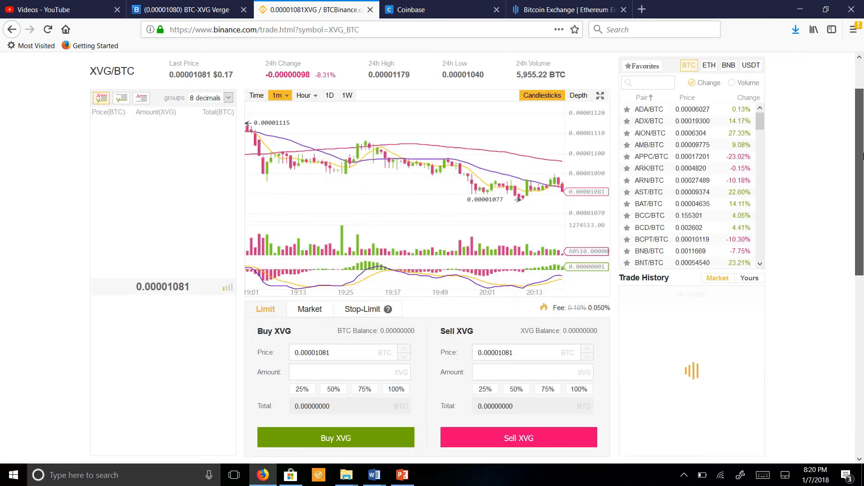
{"action": "left_click_drag", "start_coordinate": [863, 148], "coordinate": [863, 175]}
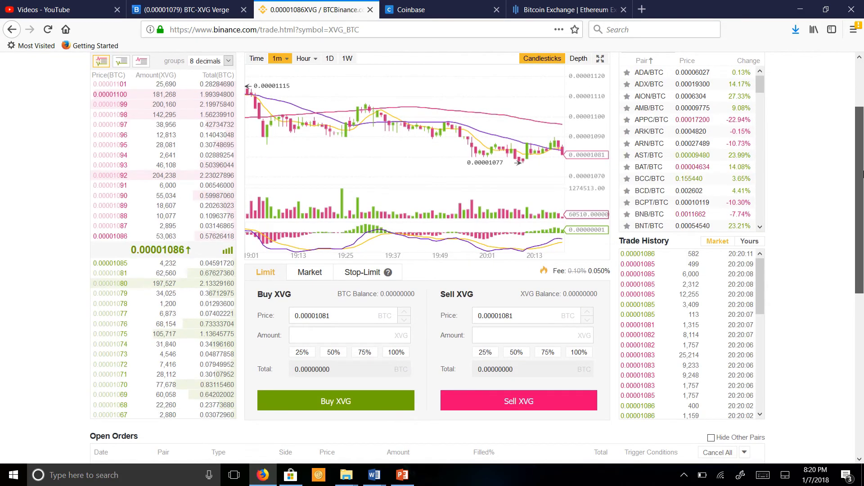
{"action": "left_click_drag", "start_coordinate": [863, 174], "coordinate": [793, 5]}
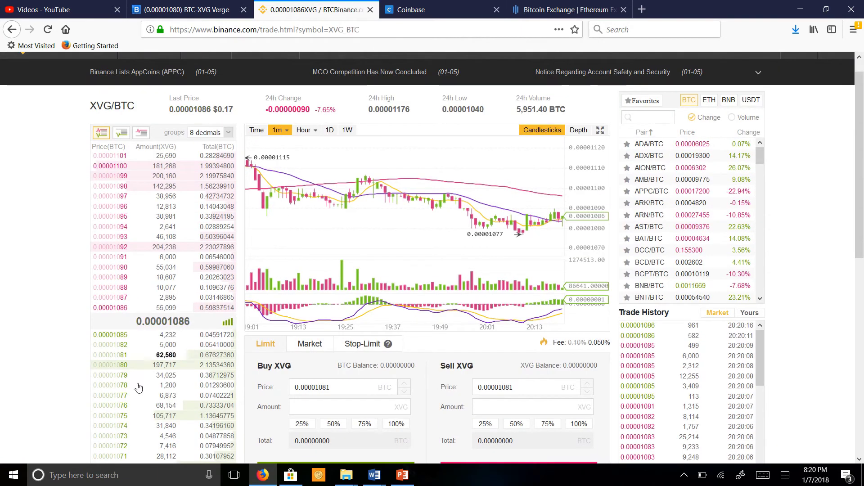
In the Binance desktop app, enter the account password and submit the login.
{"action": "left_click", "coordinate": [800, 9]}
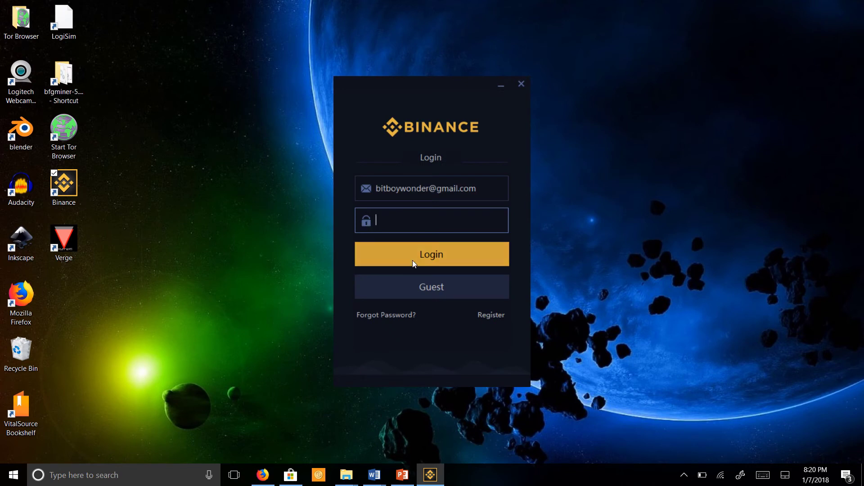
{"action": "type", "text": "*****"}
{"action": "left_click", "coordinate": [412, 261]}
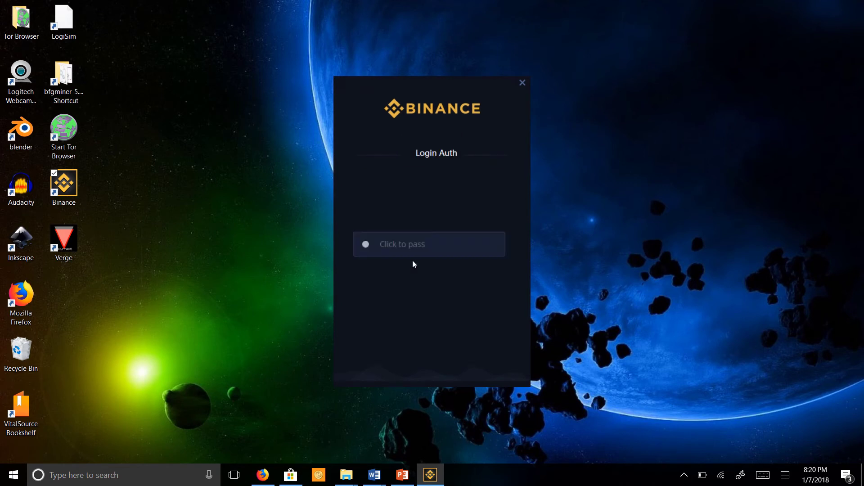
Pass the slider puzzle verification and focus the Google Auth code field.
{"action": "left_click", "coordinate": [367, 246]}
{"action": "left_click_drag", "start_coordinate": [371, 245], "coordinate": [430, 253]}
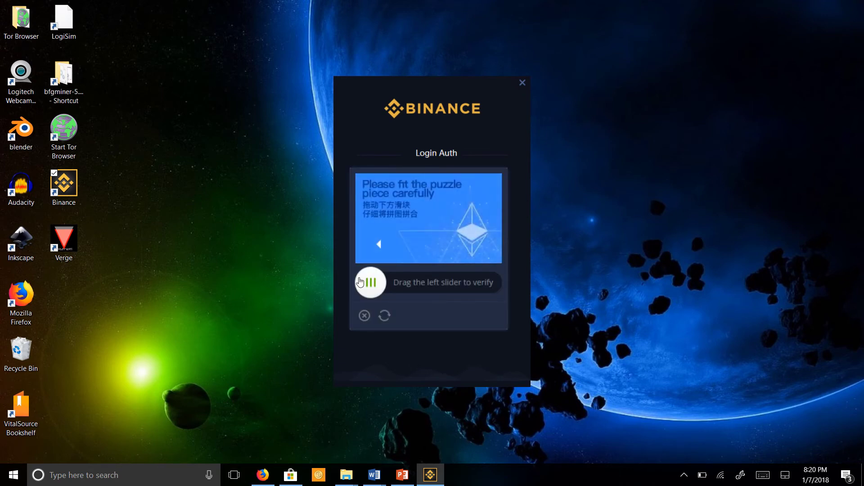
{"action": "left_click_drag", "start_coordinate": [360, 282], "coordinate": [456, 285]}
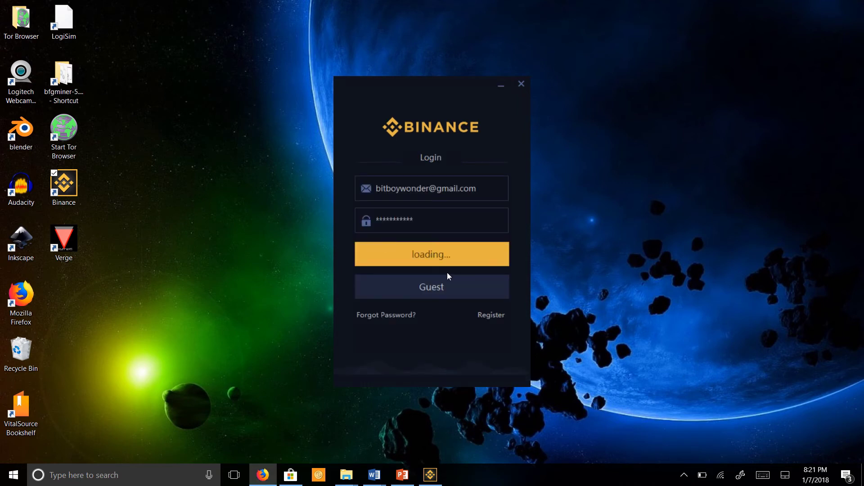
{"action": "left_click", "coordinate": [422, 201]}
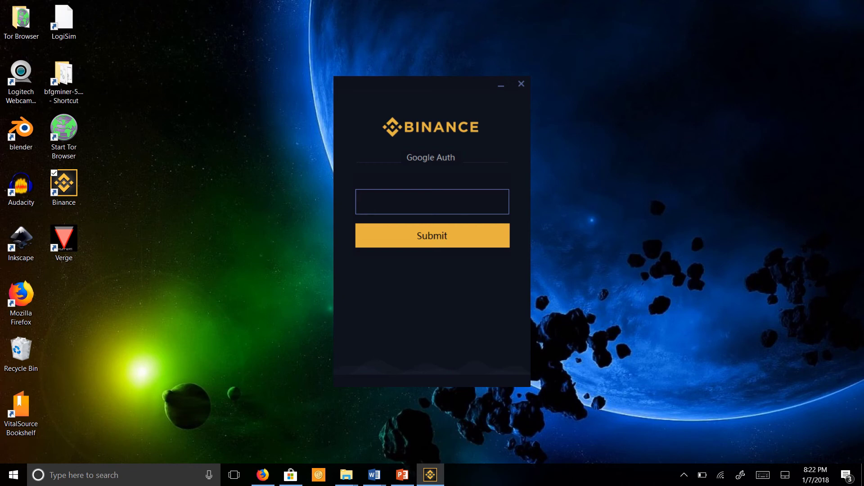
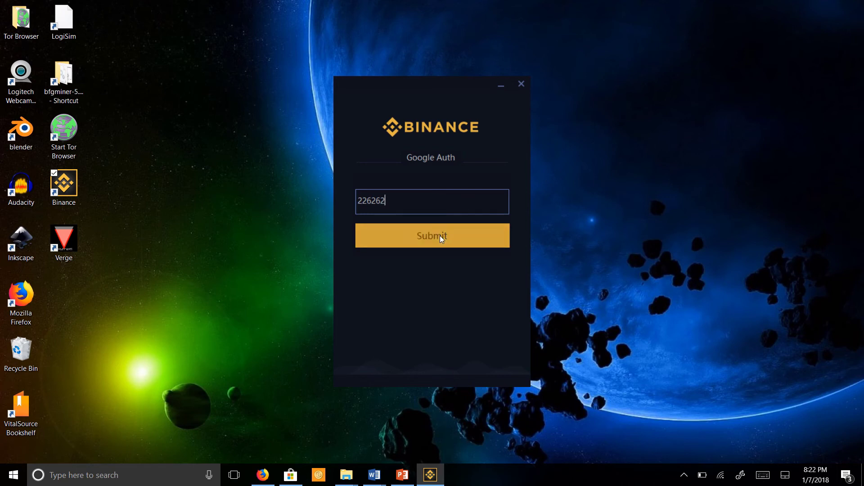
Enter the 6-digit Google Authenticator code, fixing a mistyped digit, and submit to sign in.
{"action": "left_click", "coordinate": [396, 236]}
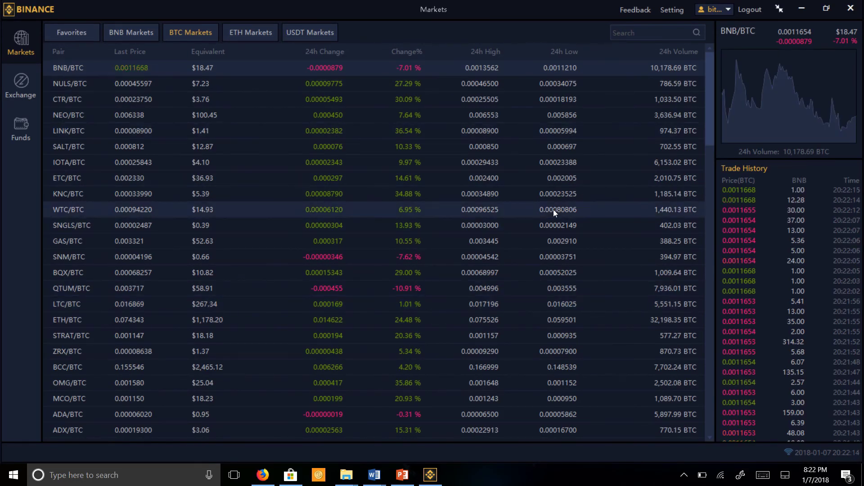
Search the markets for xvg, select the XVG/BTC pair, and open its Exchange page.
{"action": "left_click", "coordinate": [672, 30]}
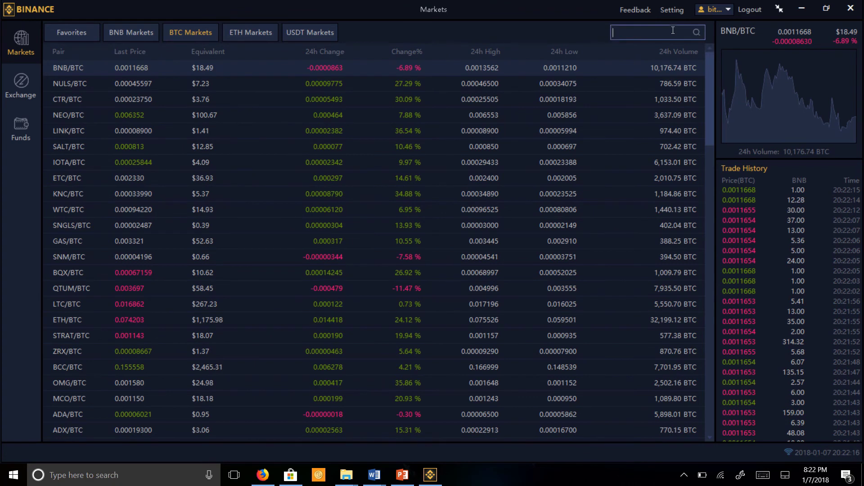
{"action": "type", "text": "xvg"}
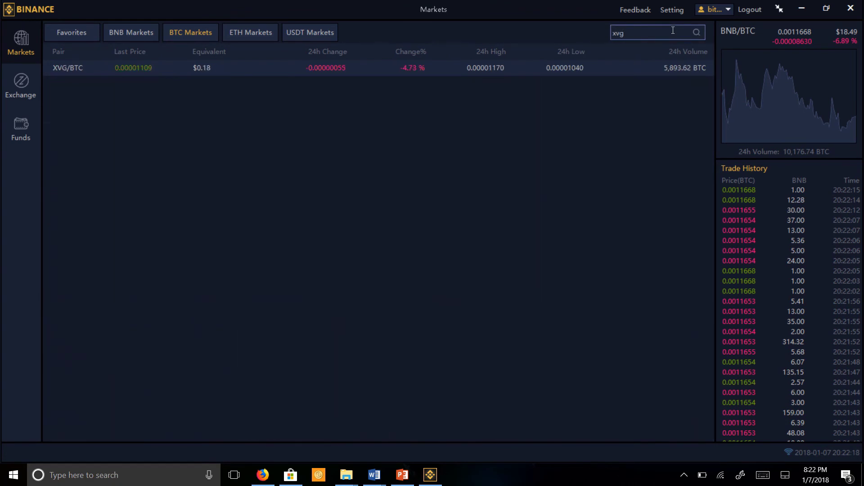
{"action": "left_click", "coordinate": [96, 66]}
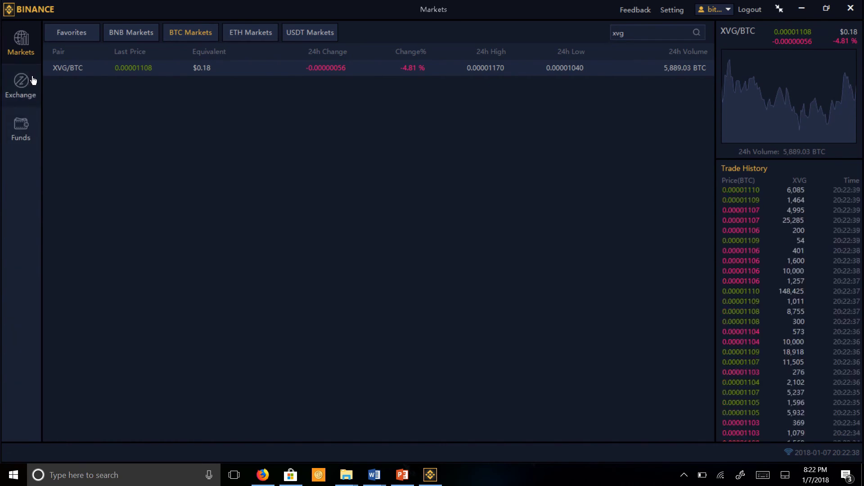
{"action": "left_click", "coordinate": [34, 98]}
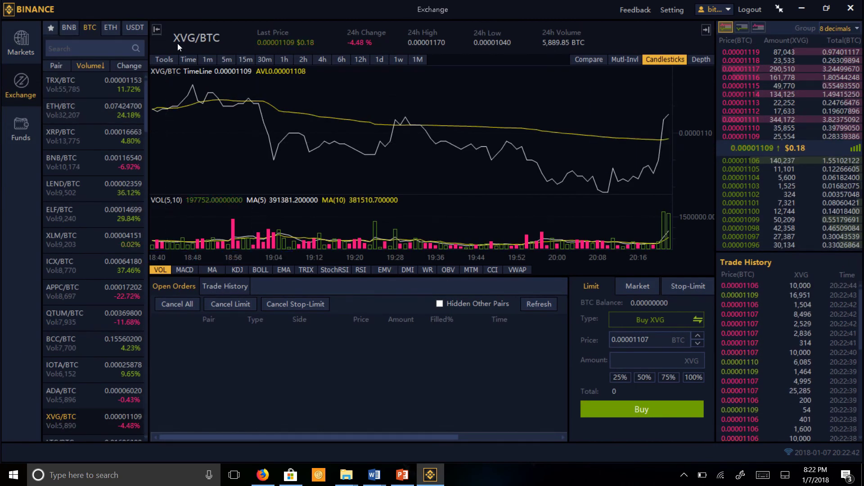
Load the XVG/BTC chart, try 30m, 6h, 1M and 1w candles, and settle on 6-hour candles.
{"action": "left_click", "coordinate": [126, 43]}
{"action": "type", "text": "xvg"}
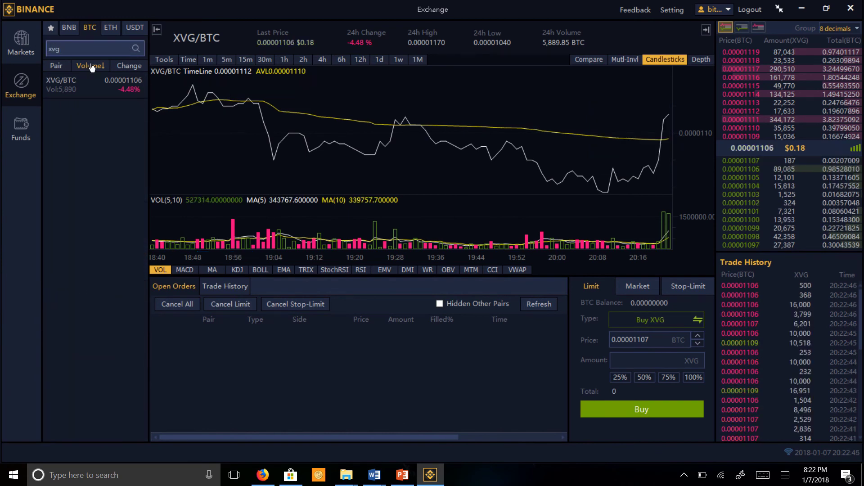
{"action": "left_click", "coordinate": [68, 81]}
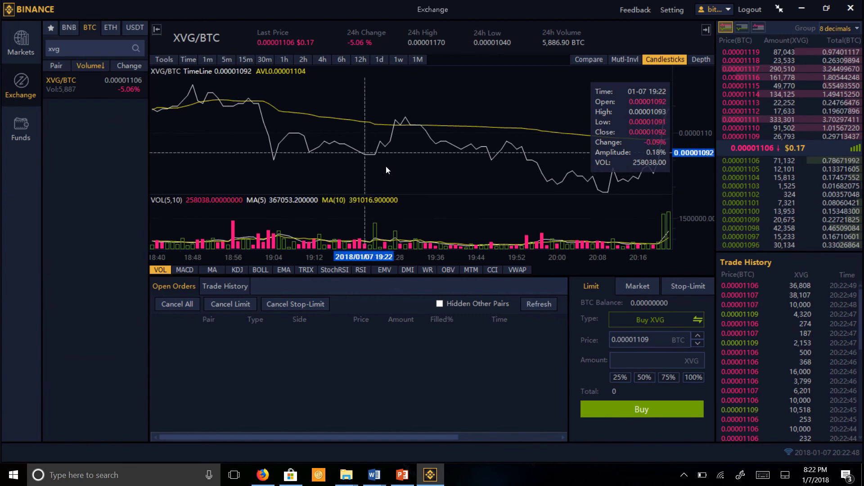
{"action": "left_click", "coordinate": [262, 58]}
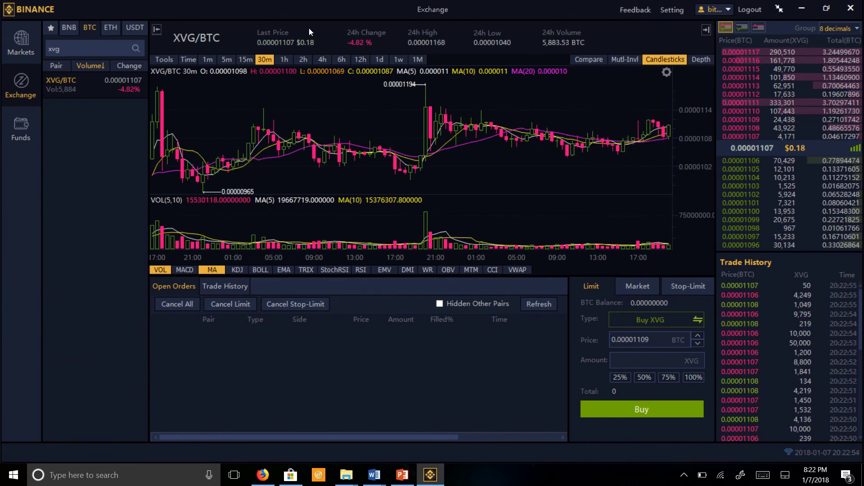
{"action": "left_click", "coordinate": [343, 60]}
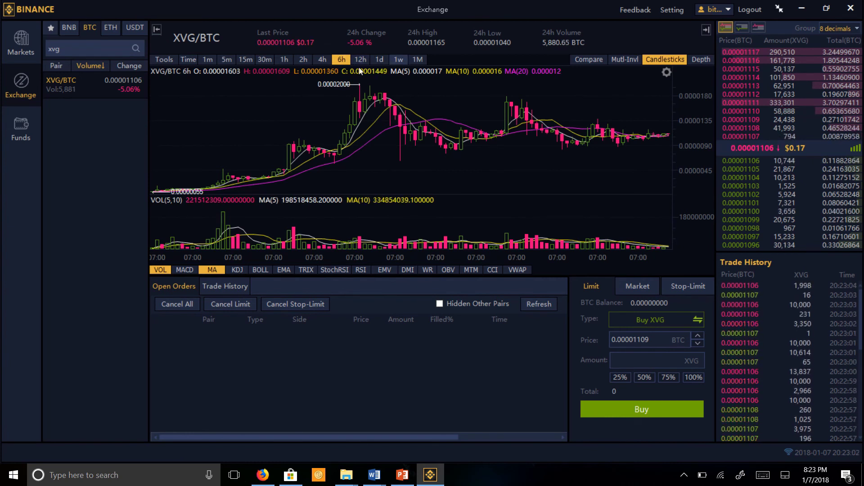
{"action": "left_click", "coordinate": [411, 58]}
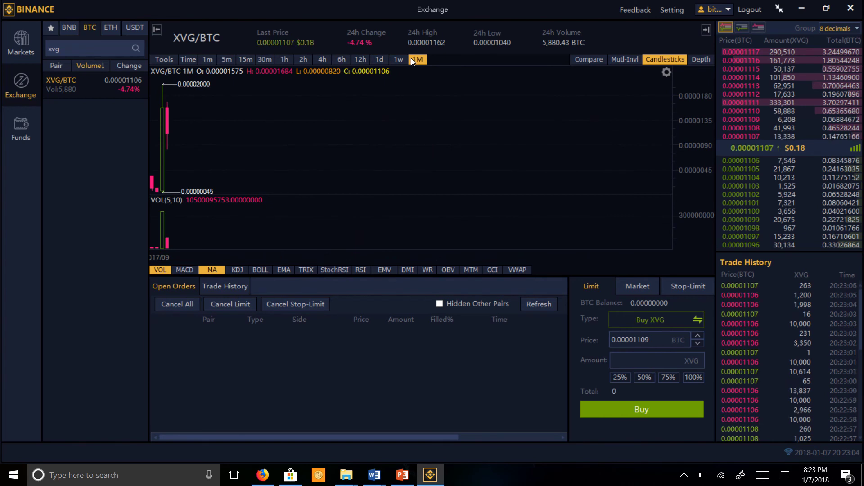
{"action": "left_click", "coordinate": [399, 58]}
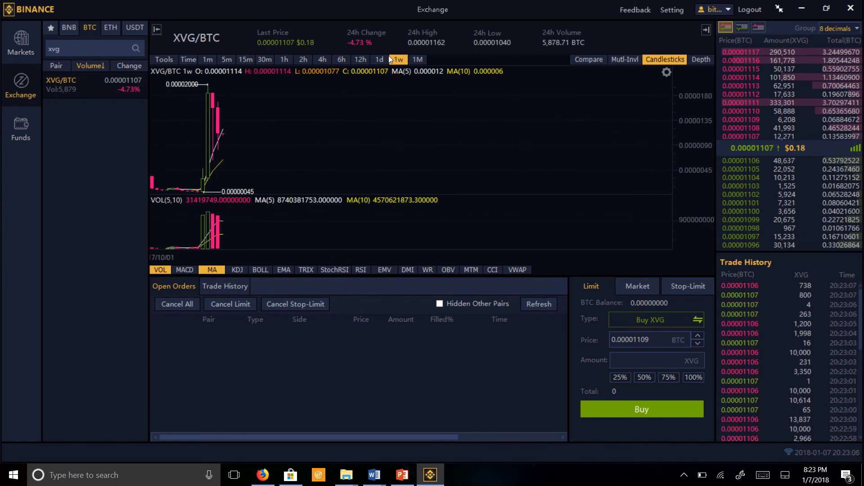
{"action": "left_click", "coordinate": [347, 58]}
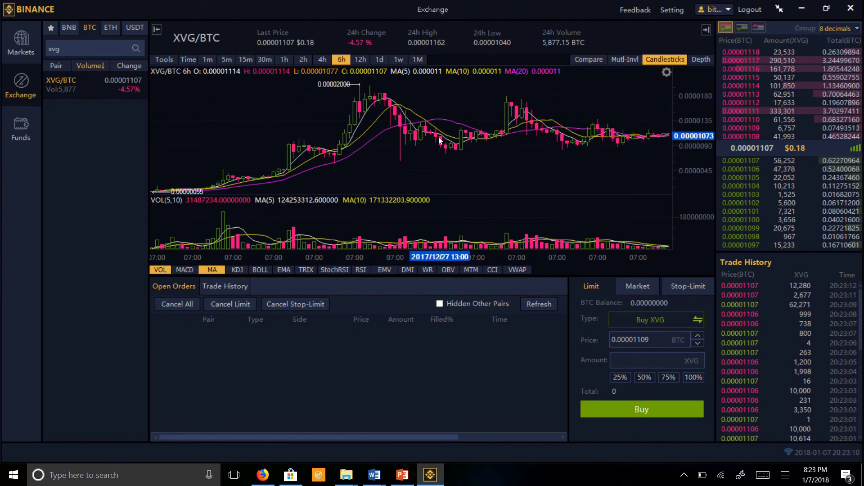
{"action": "left_click_drag", "start_coordinate": [417, 141], "coordinate": [542, 148]}
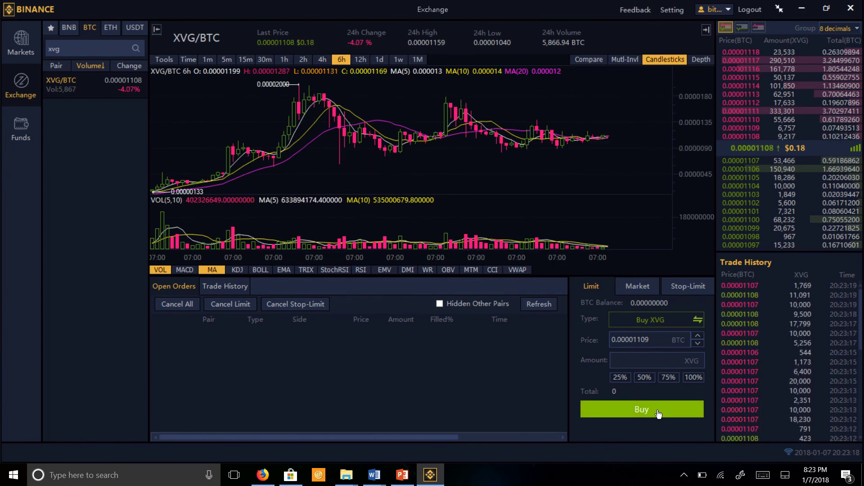
Toggle the order form between Market and Limit, and Buy and Sell, ending on Limit Buy.
{"action": "left_click", "coordinate": [642, 290]}
{"action": "left_click", "coordinate": [595, 286]}
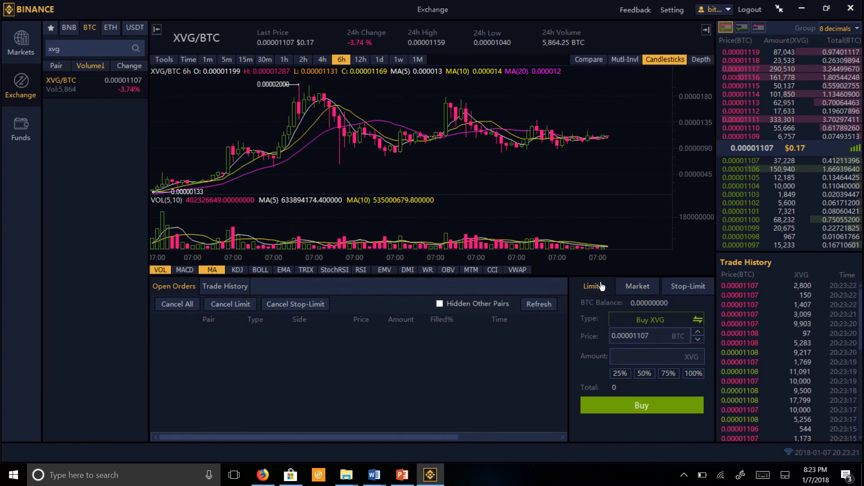
{"action": "left_click", "coordinate": [645, 317]}
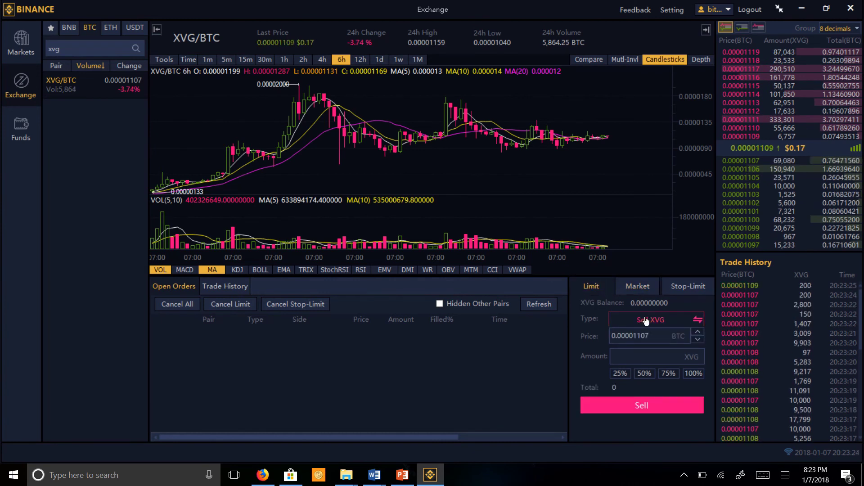
{"action": "left_click", "coordinate": [645, 318]}
{"action": "left_click", "coordinate": [646, 319]}
{"action": "left_click", "coordinate": [646, 319]}
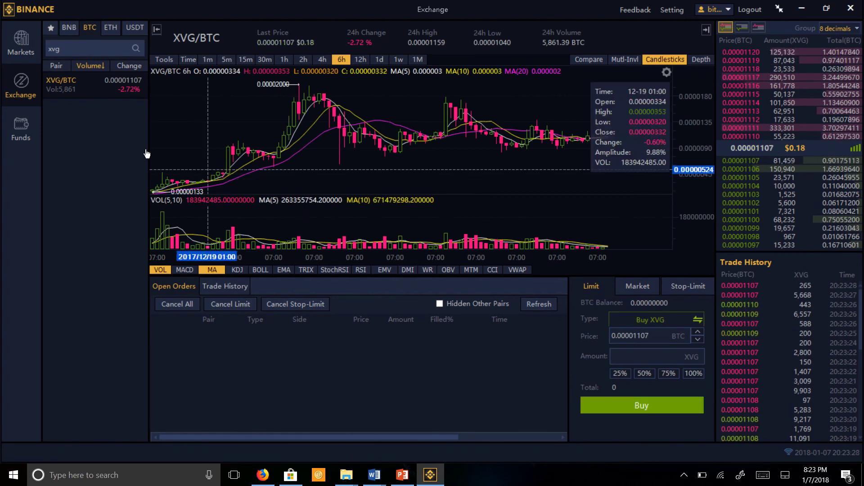
Check the Funds balances, return to the XVG/BTC Exchange view, and minimize Binance.
{"action": "left_click", "coordinate": [29, 141]}
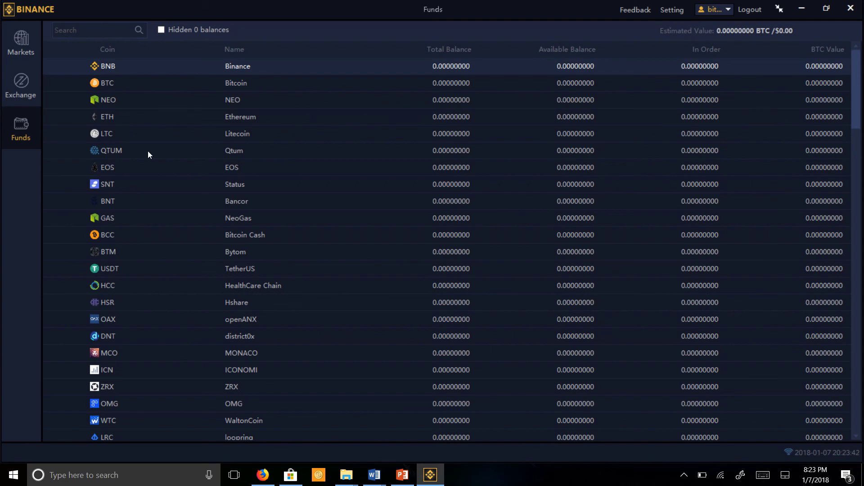
{"action": "left_click", "coordinate": [24, 95]}
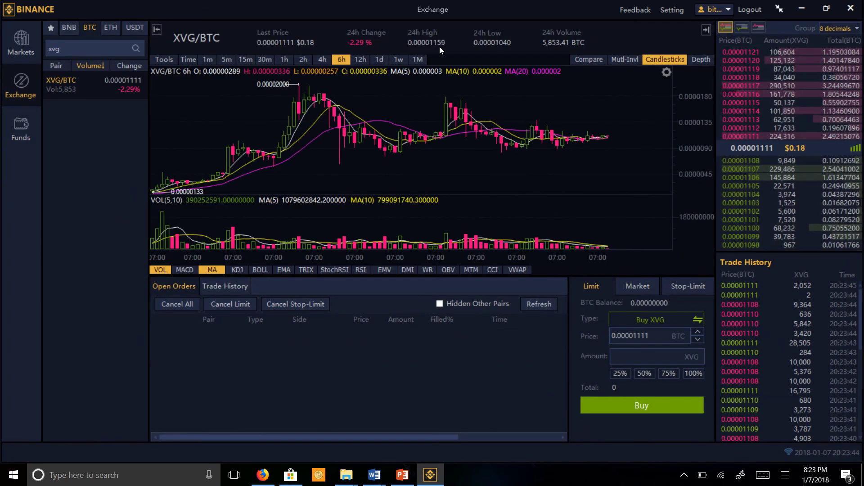
{"action": "left_click", "coordinate": [802, 8]}
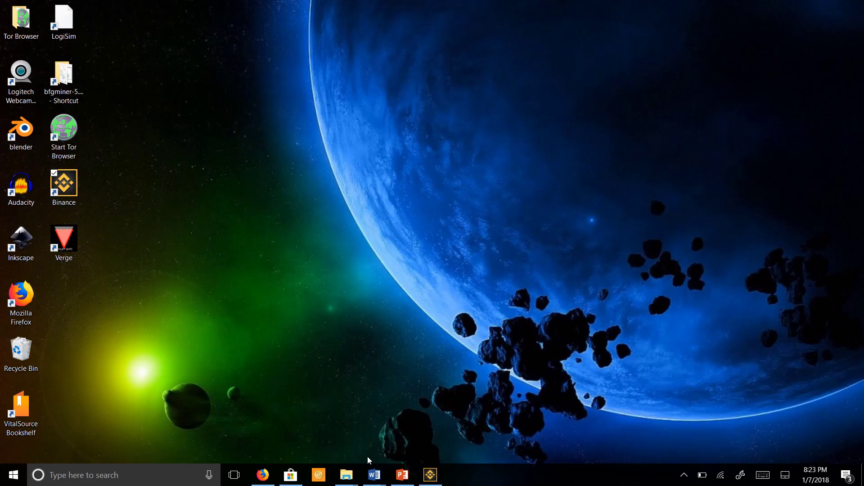
Restore Firefox on Binance's XVG/BTC web page, then switch to the Bittrex BTC-XVG Verge tab.
{"action": "left_click", "coordinate": [262, 474]}
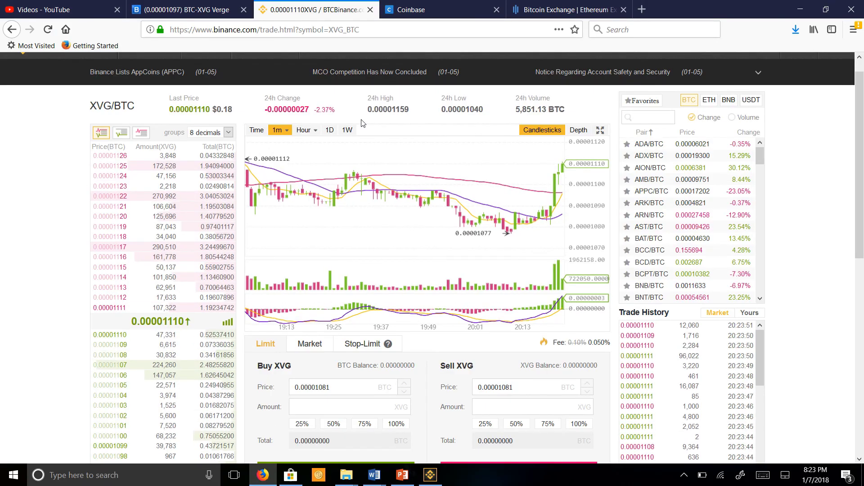
{"action": "mouse_move", "coordinate": [426, 4]}
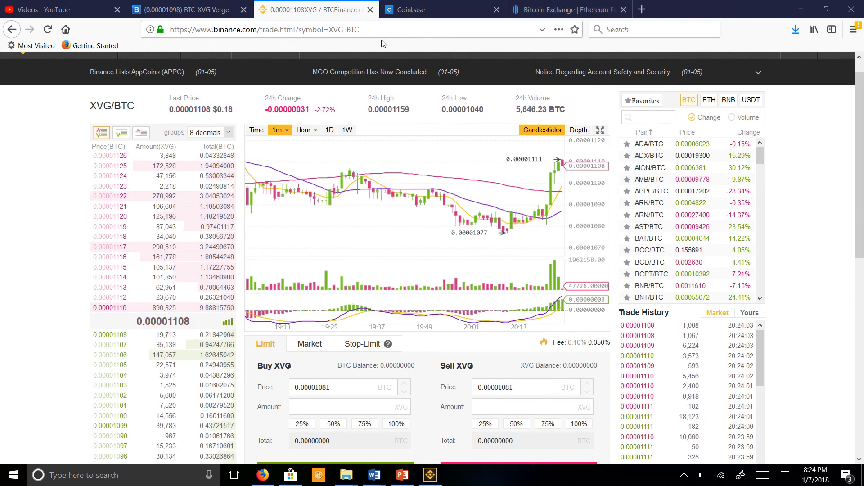
{"action": "left_click", "coordinate": [187, 11]}
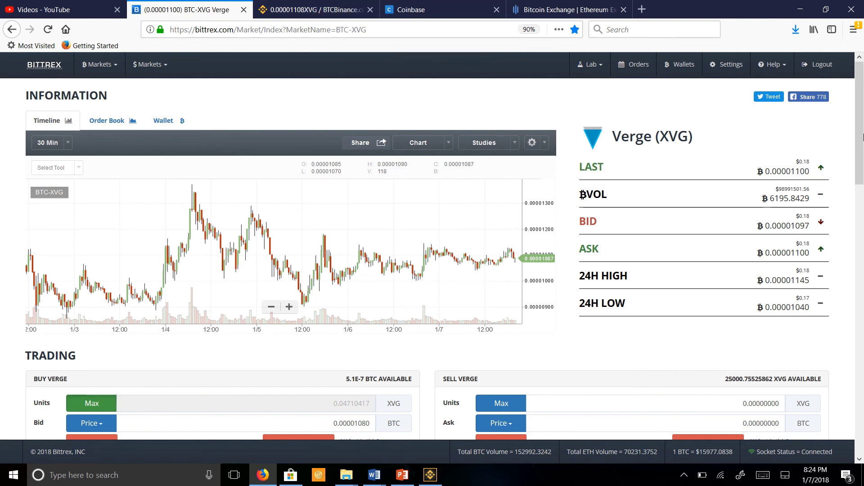
{"action": "left_click", "coordinate": [677, 64]}
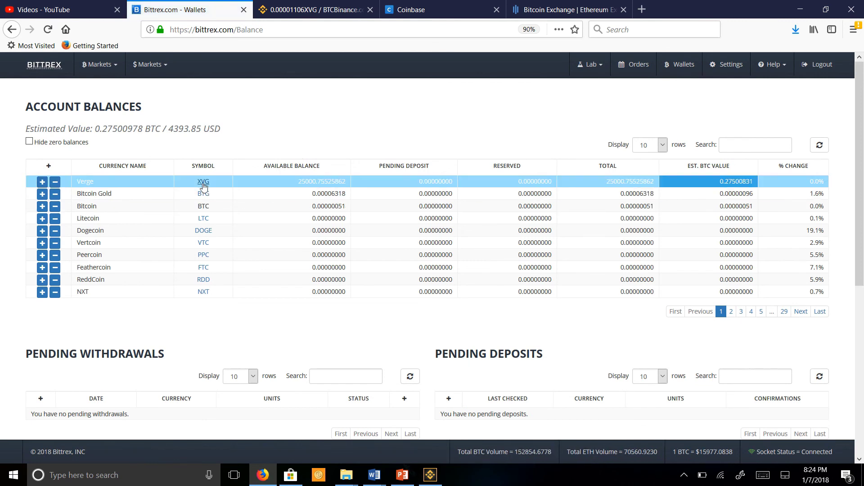
{"action": "left_click", "coordinate": [207, 182]}
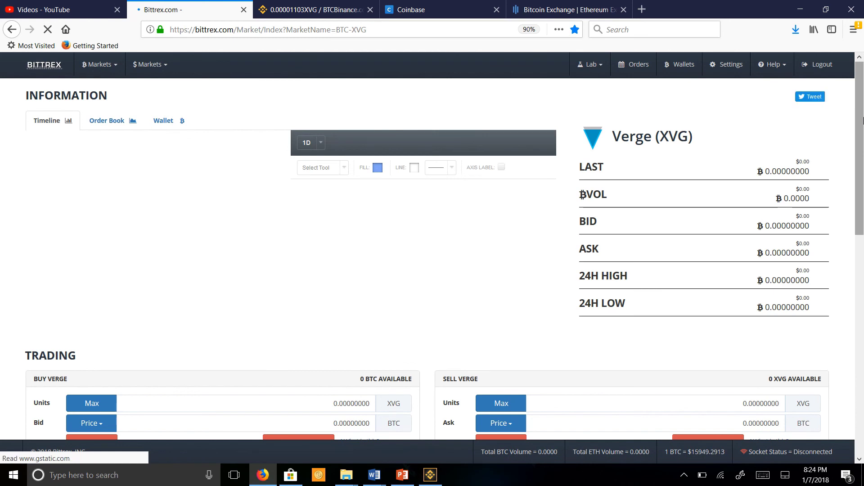
{"action": "mouse_move", "coordinate": [863, 120]}
{"action": "left_mouse_down"}
{"action": "mouse_move", "coordinate": [863, 135]}
{"action": "mouse_move", "coordinate": [863, 126]}
{"action": "left_mouse_up"}
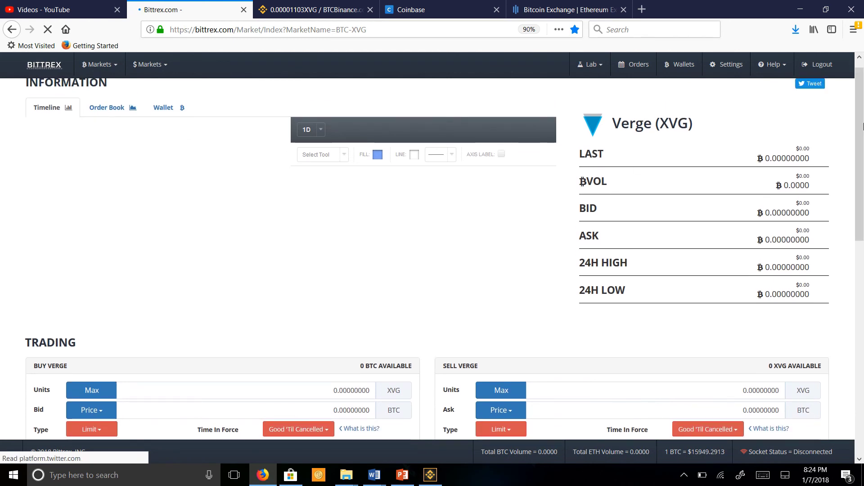